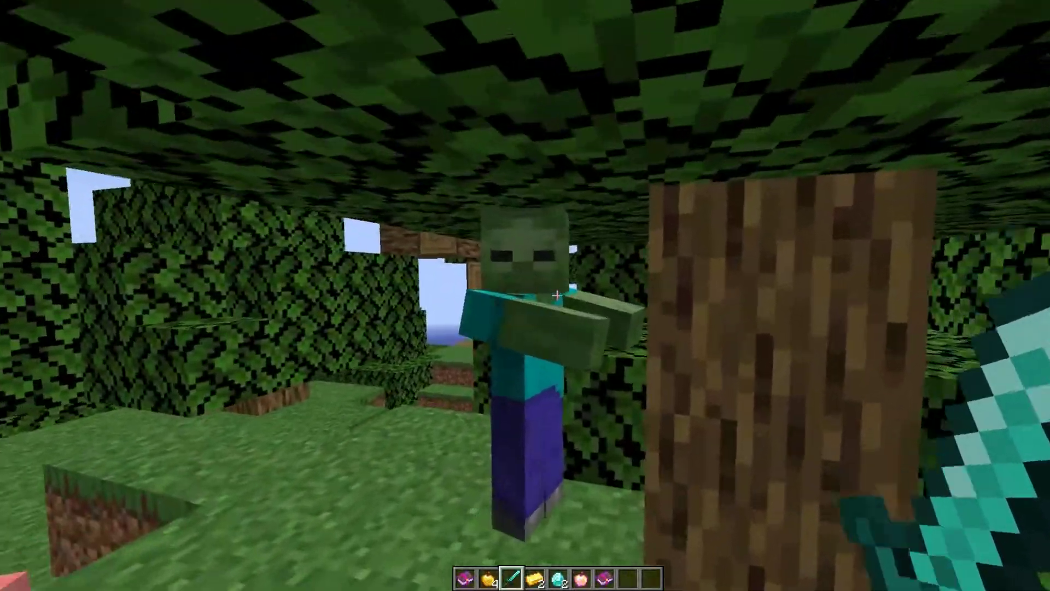
# Kill the zombie and the nearby pig under the trees with the diamond sword and collect their drops
pyautogui.click(559, 303)
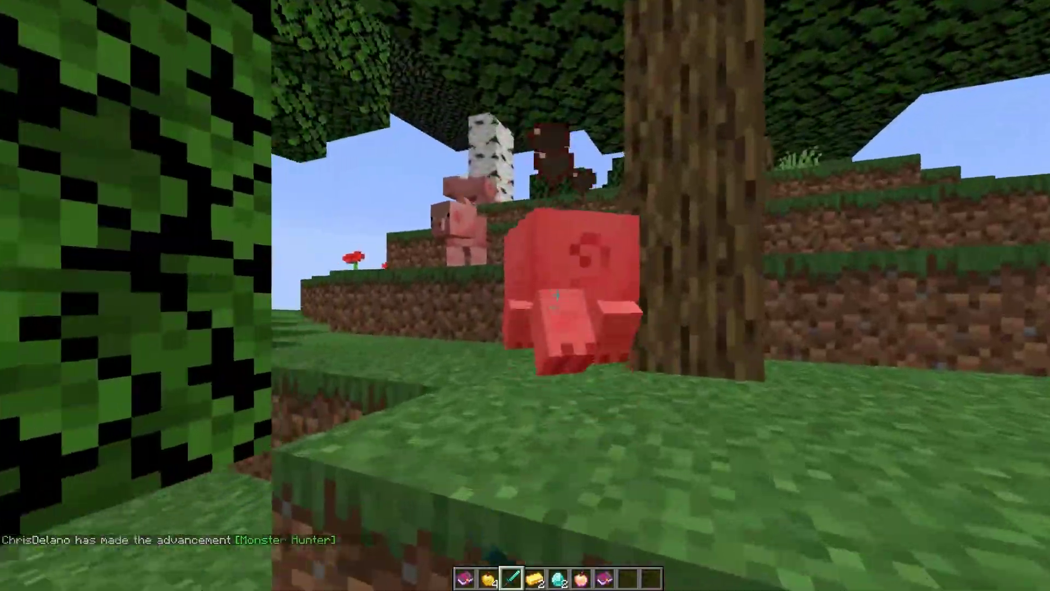
pyautogui.click(559, 303)
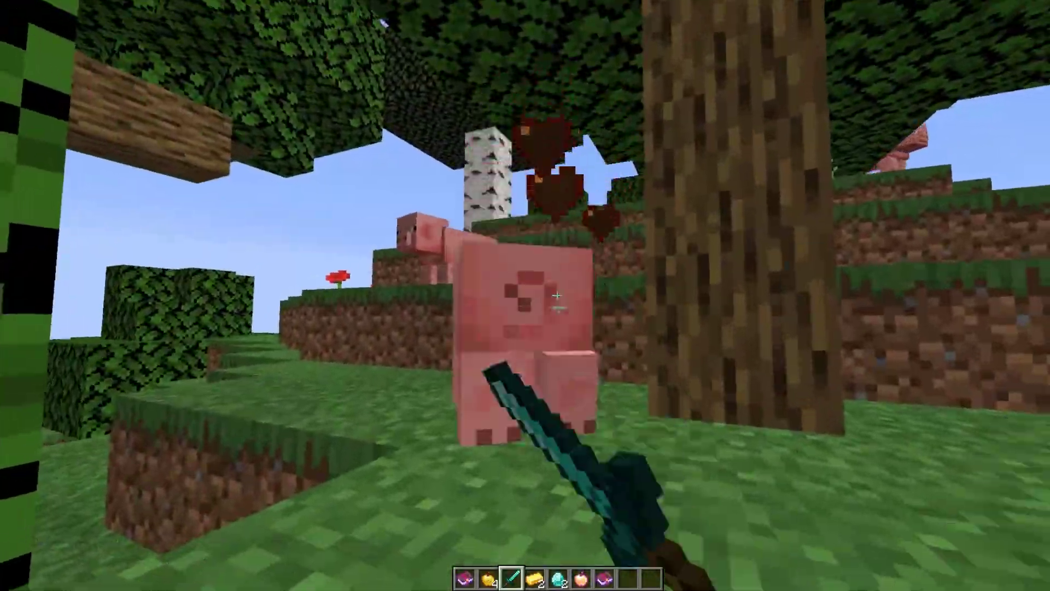
pyautogui.click(559, 303)
pyautogui.press('w')
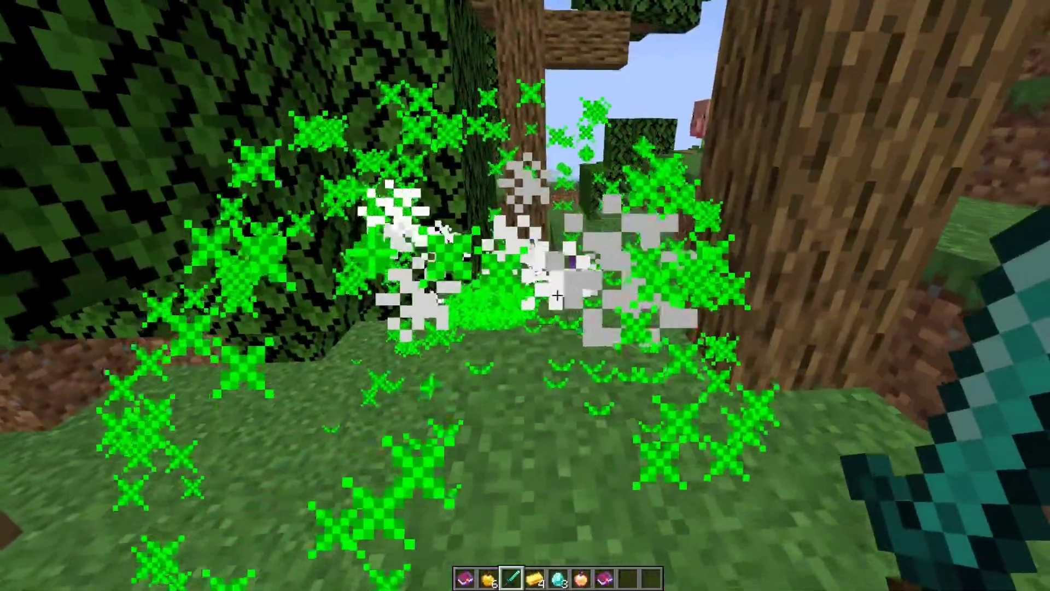
pyautogui.press('w')
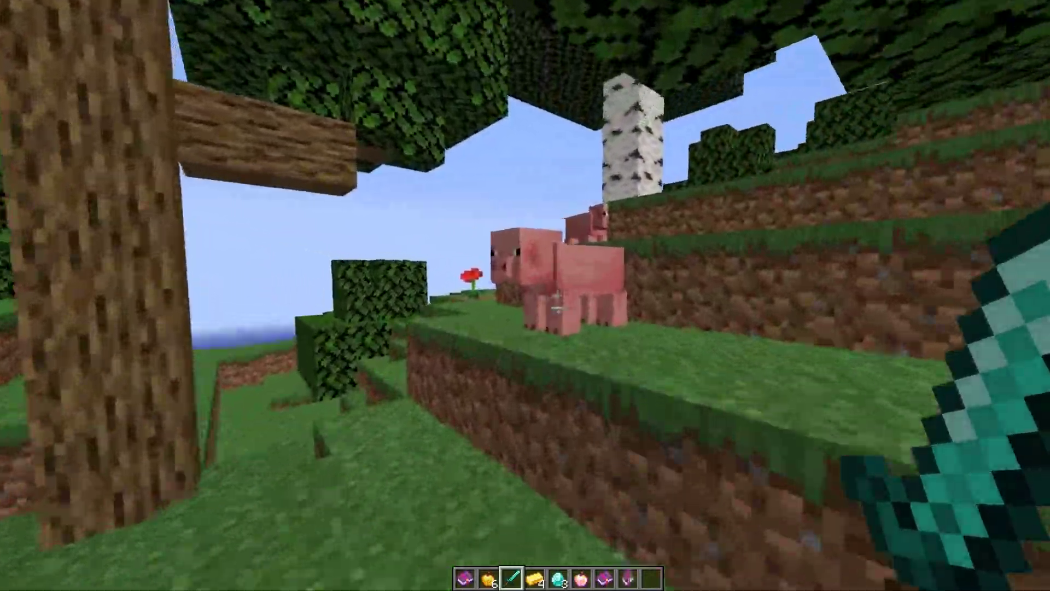
# Kill the pigs along the dirt ledge with the diamond sword and pick up the golden apples and enchanted books
pyautogui.click(558, 302)
pyautogui.press('w')
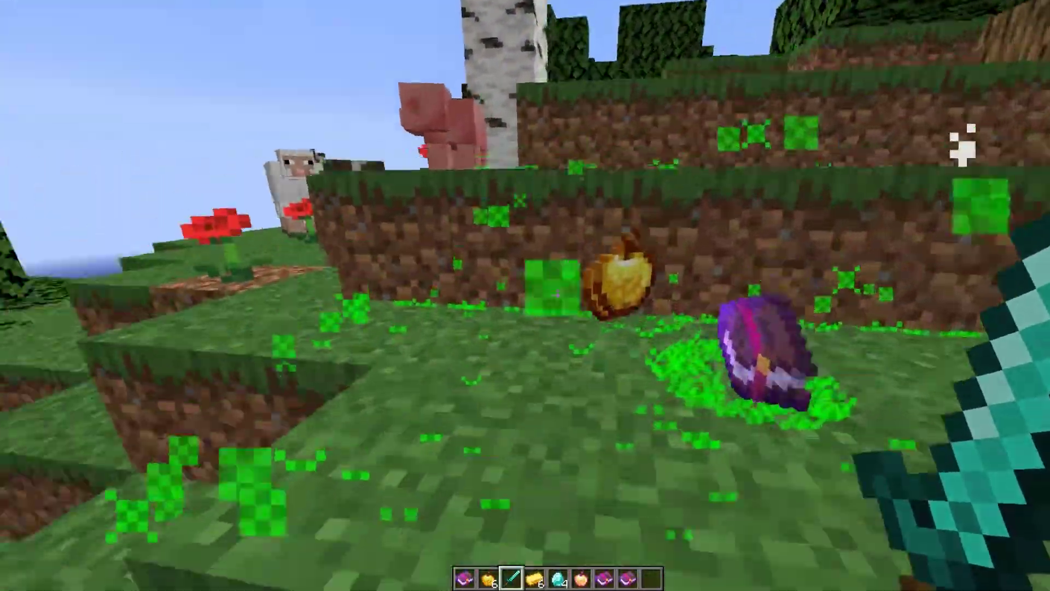
pyautogui.press('w')
pyautogui.click(525, 295)
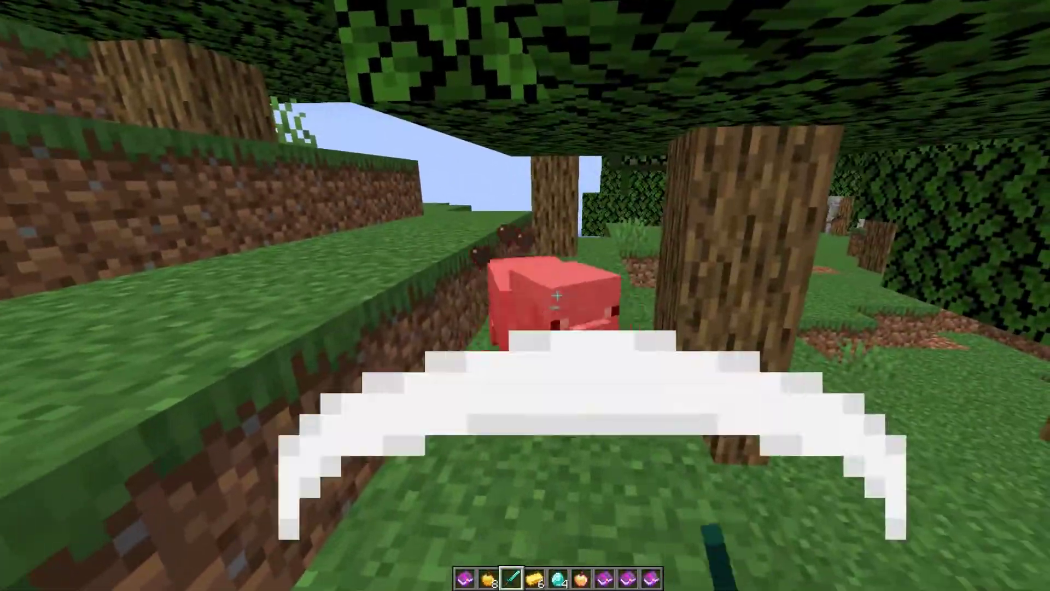
pyautogui.click(525, 295)
pyautogui.press('w')
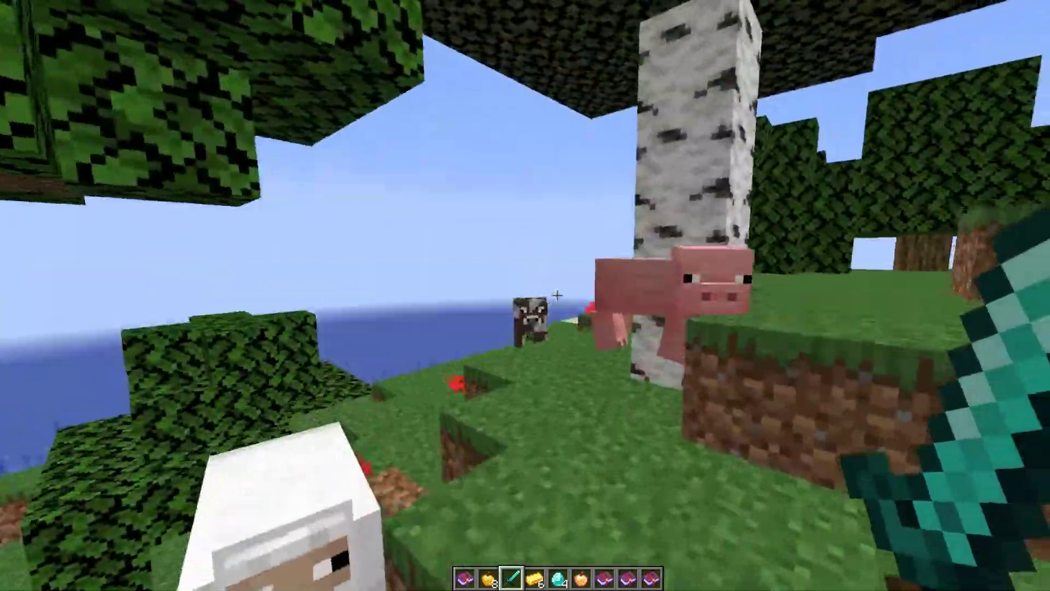
# Attack the pig beside the birch tree with the diamond sword and gather what it drops
pyautogui.click(557, 295)
pyautogui.click(557, 295)
pyautogui.press('s')
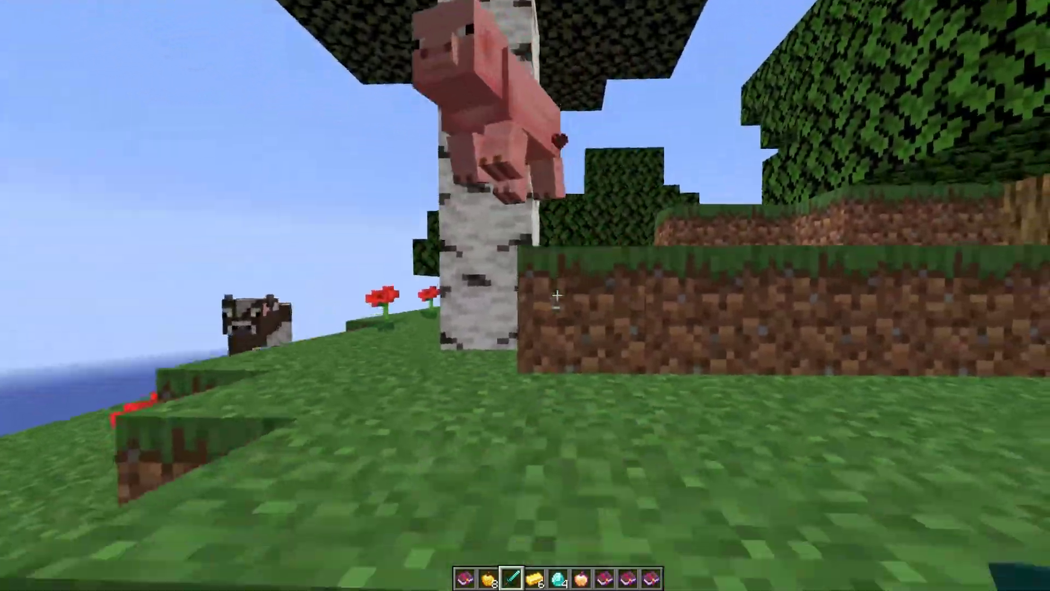
pyautogui.click(557, 295)
pyautogui.press('w')
# Check the collected items and the enchantment on the enchanted book in the inventory
pyautogui.press('e')
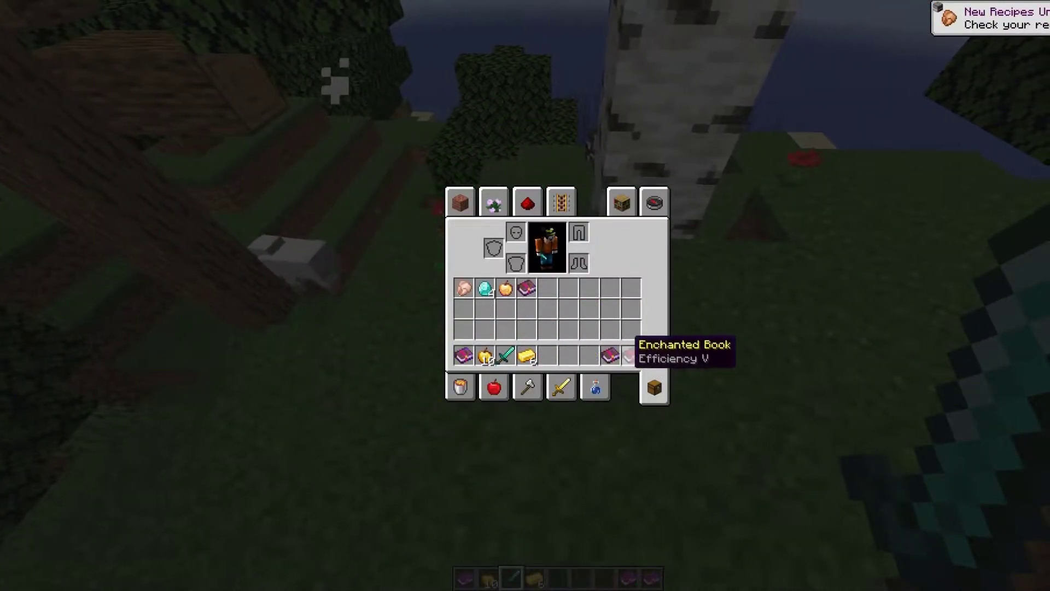
pyautogui.press('e')
pyautogui.press('1')
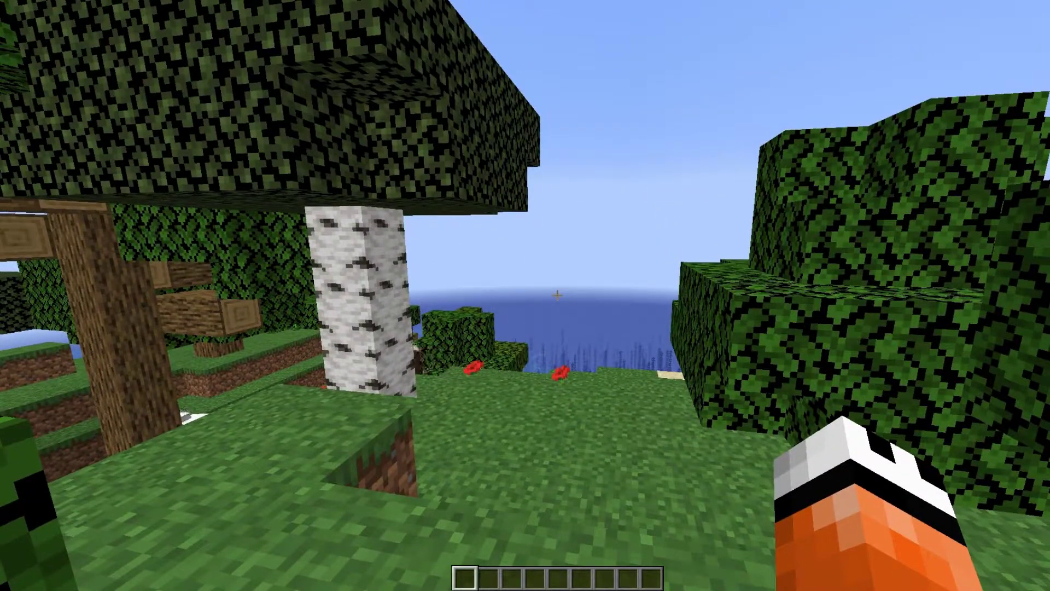
# Run the command /cdrops and open the CustomDrops global settings
pyautogui.press('/')
pyautogui.write('cdrops')
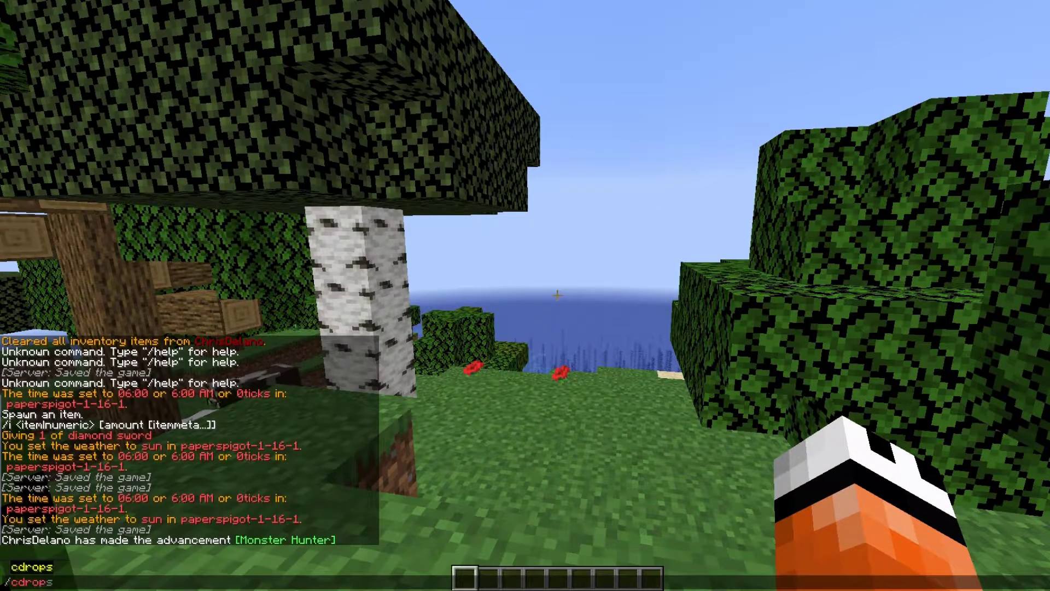
pyautogui.press('Return')
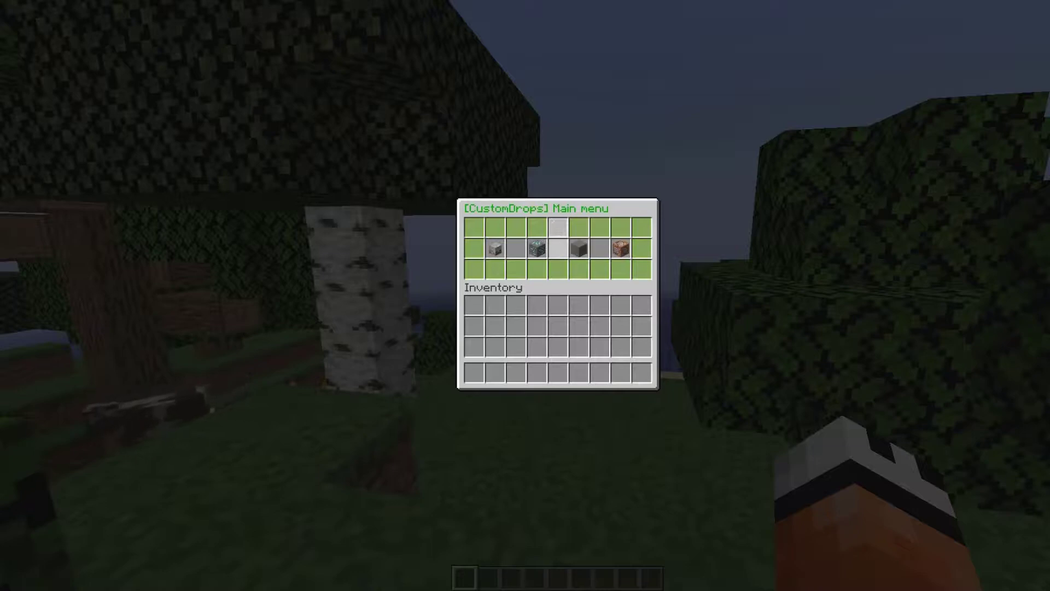
pyautogui.click(495, 247)
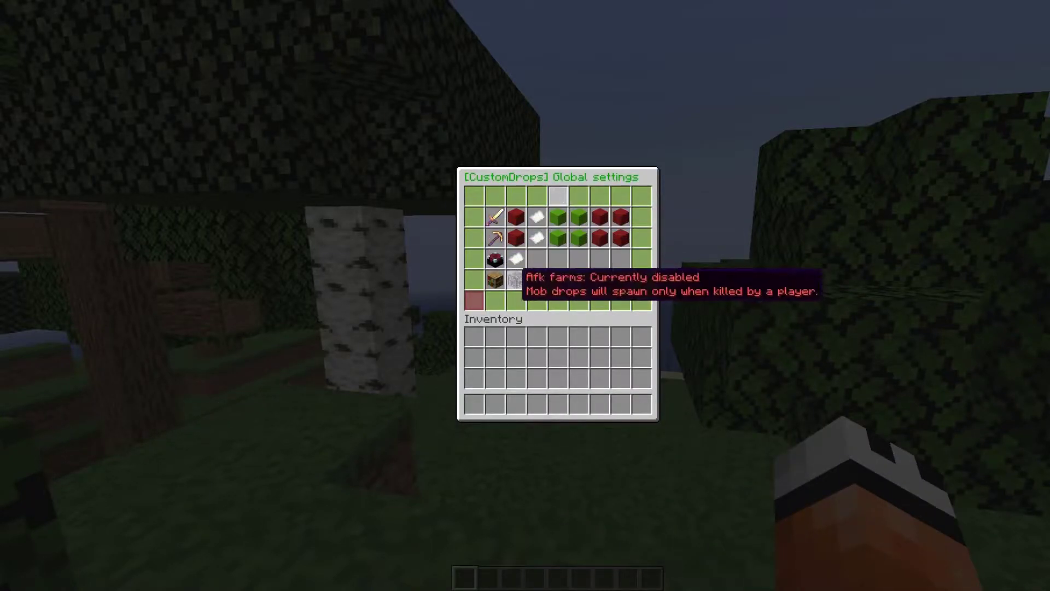
# Review the worlds list in the global settings, and switch Afk farms on and back off
pyautogui.click(497, 276)
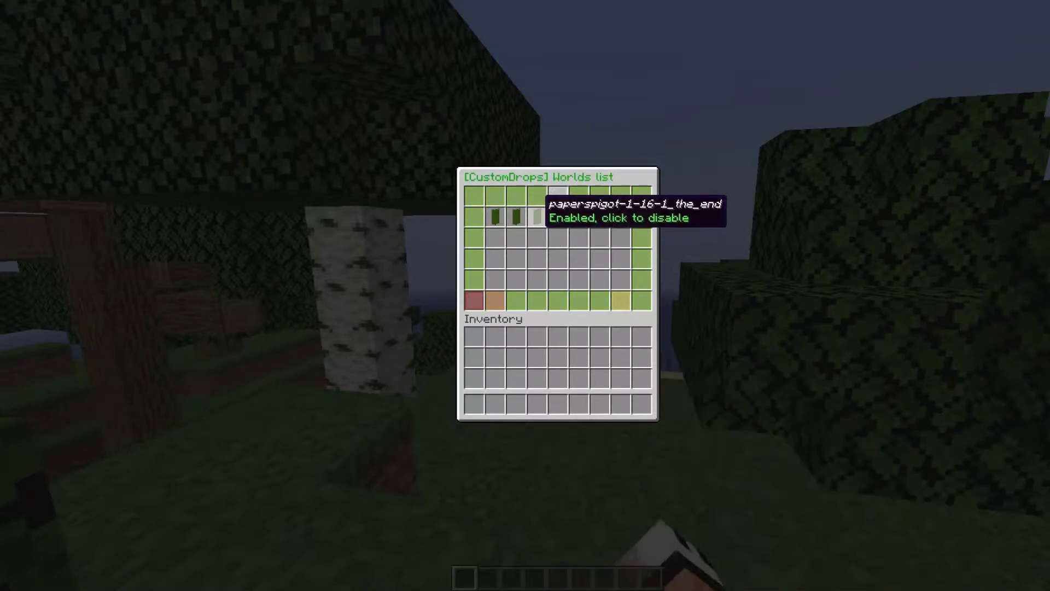
pyautogui.click(537, 216)
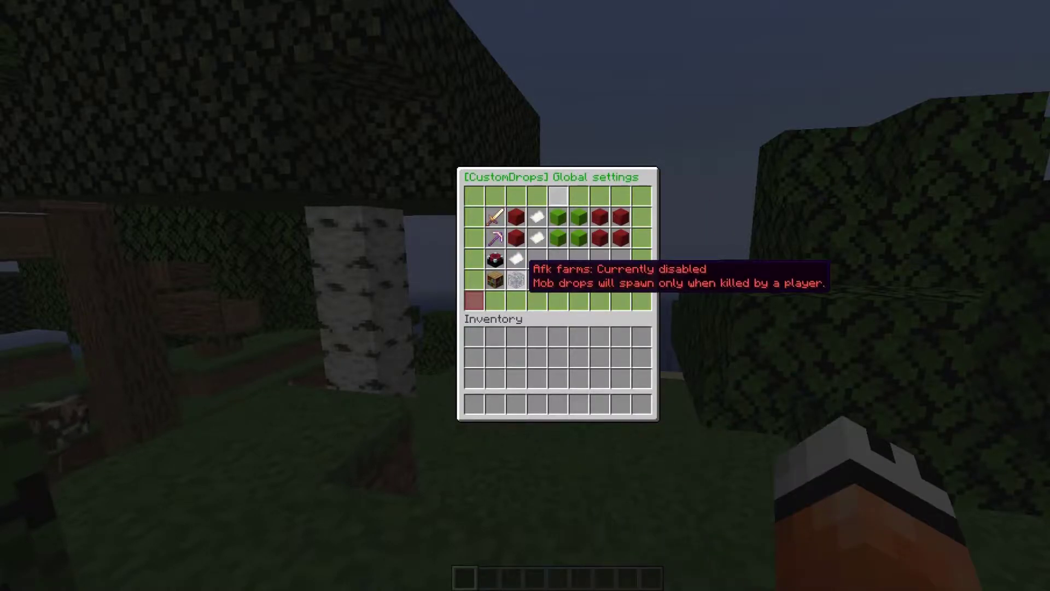
pyautogui.click(516, 280)
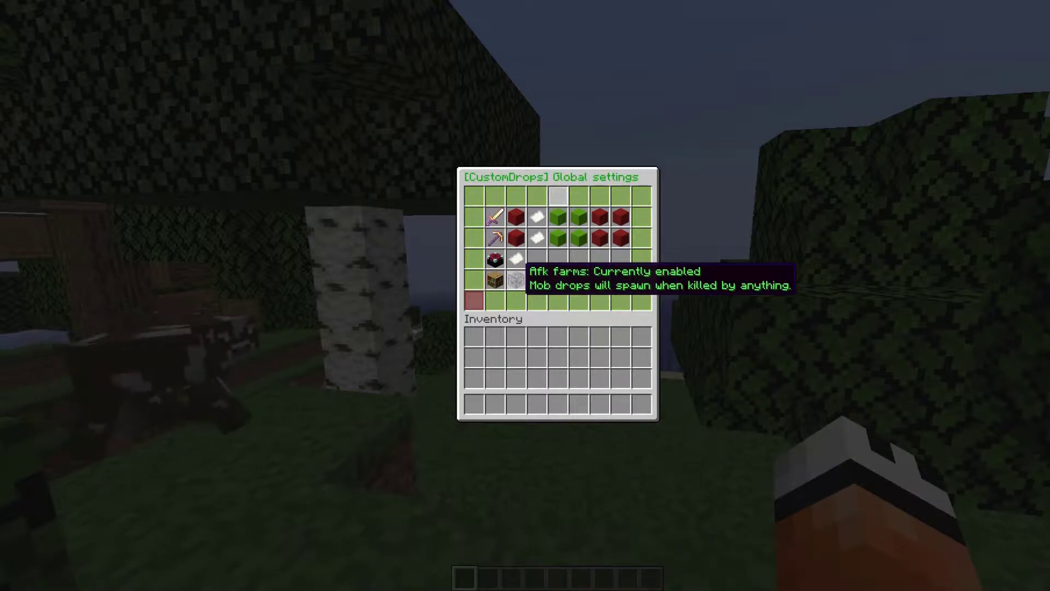
pyautogui.click(516, 280)
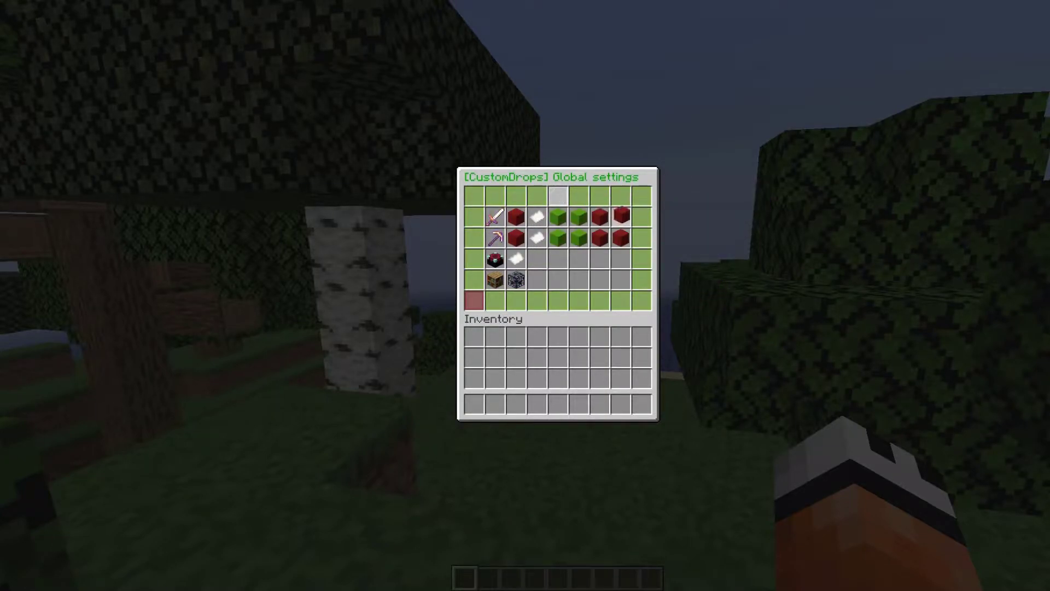
# Review the sword and pickaxe drop chance modifiers, switch the pickaxe modifier's mode, and return to the main menu
pyautogui.click(621, 216)
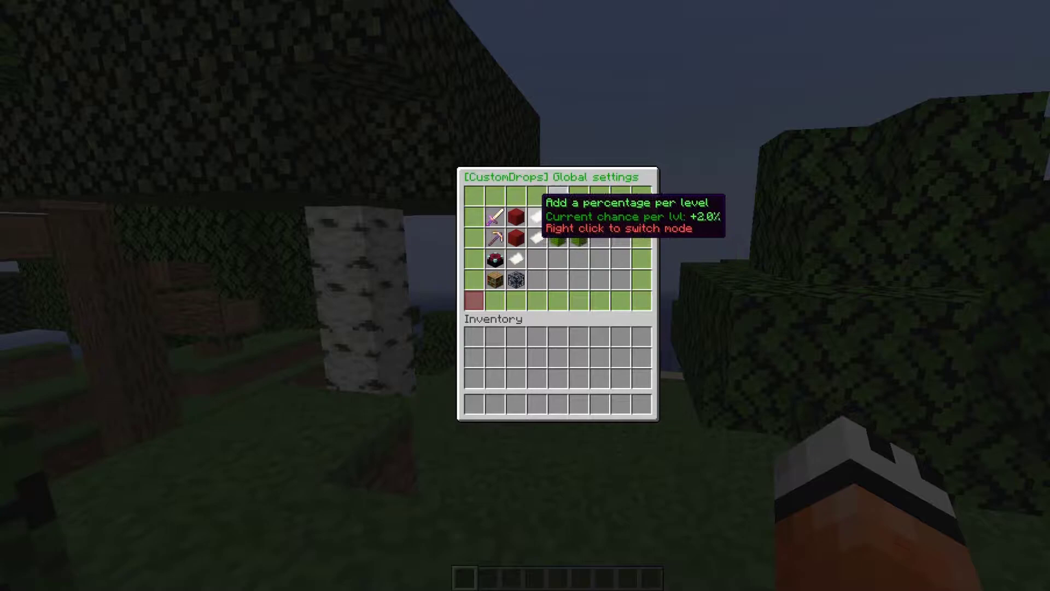
pyautogui.click(516, 216)
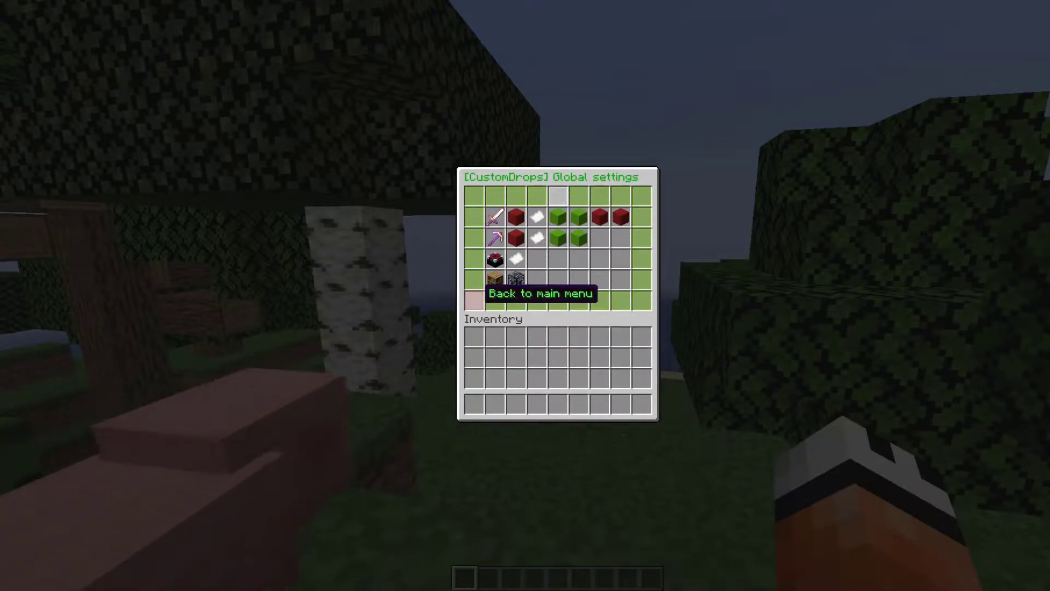
pyautogui.click(475, 300)
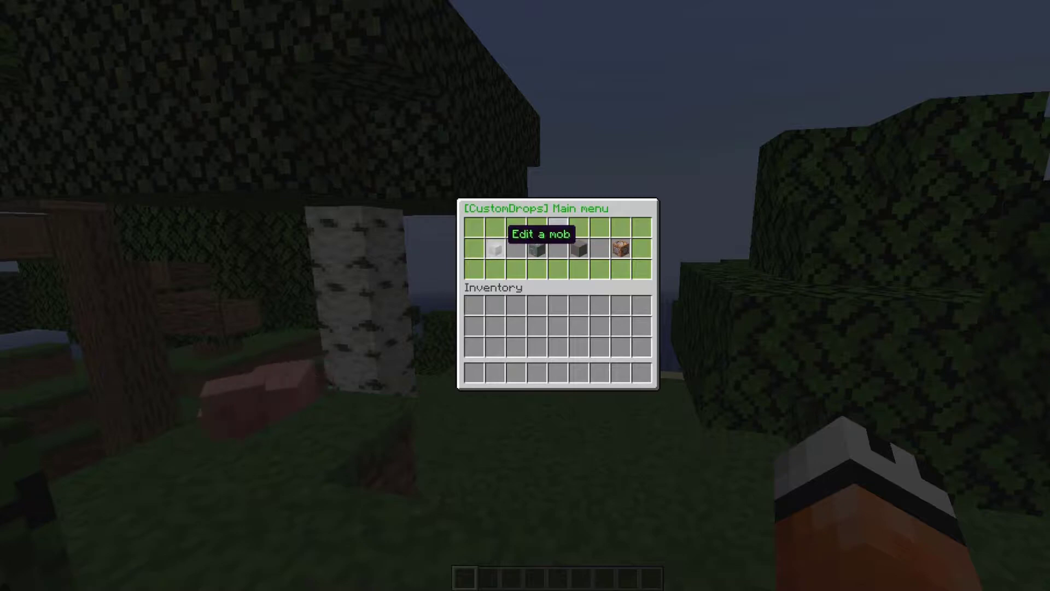
# Browse the mob selection pages and choose the pig for editing
pyautogui.click(495, 249)
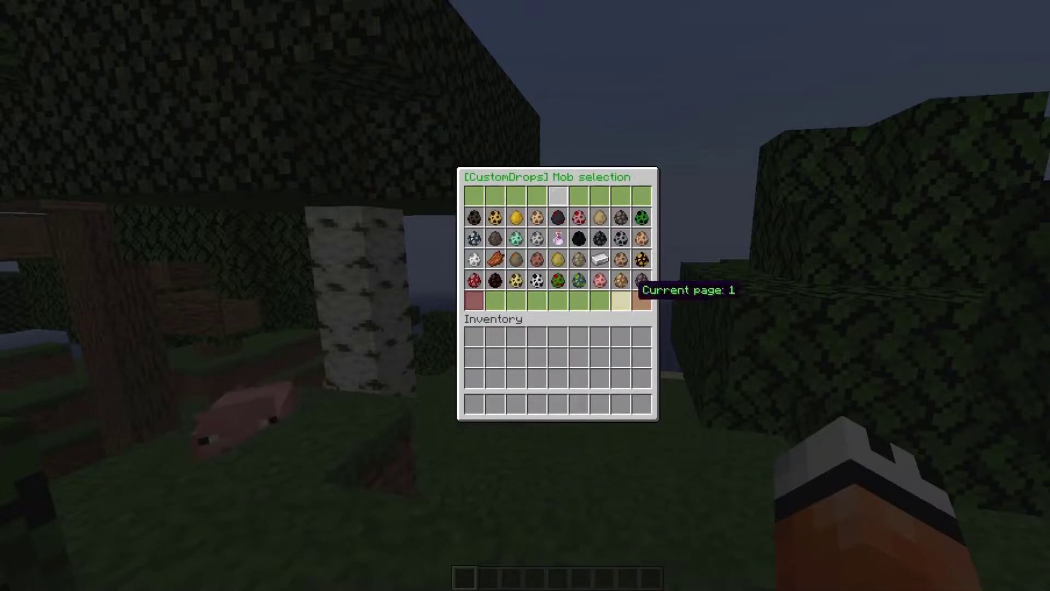
pyautogui.click(643, 299)
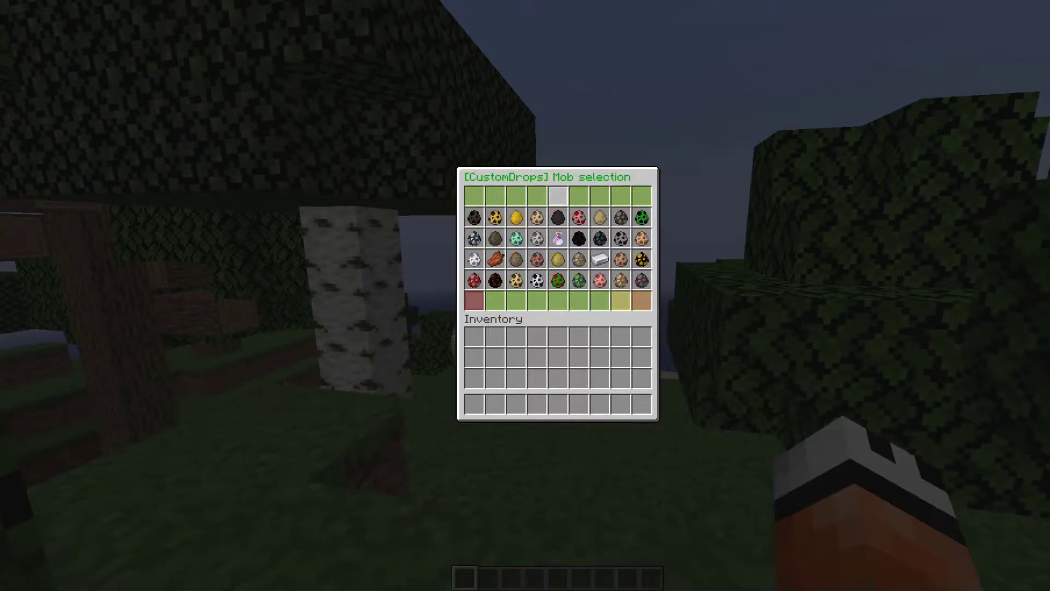
pyautogui.click(602, 276)
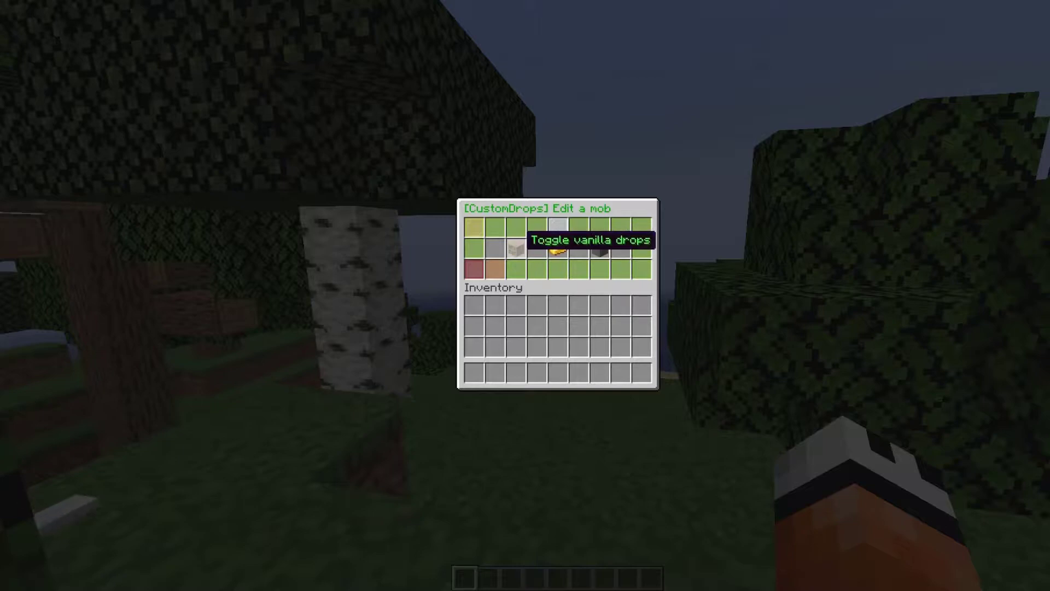
# Enable the pig's vanilla drops in all three paperspigot-1-16-1 worlds and return to the mob's edit menu
pyautogui.click(517, 248)
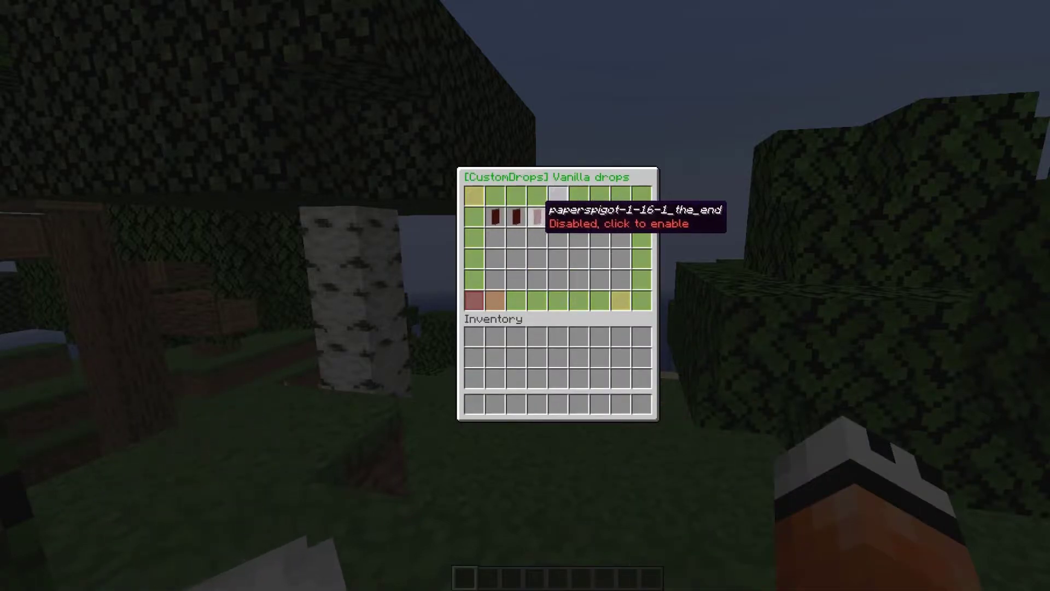
pyautogui.click(500, 215)
pyautogui.click(514, 215)
pyautogui.click(530, 218)
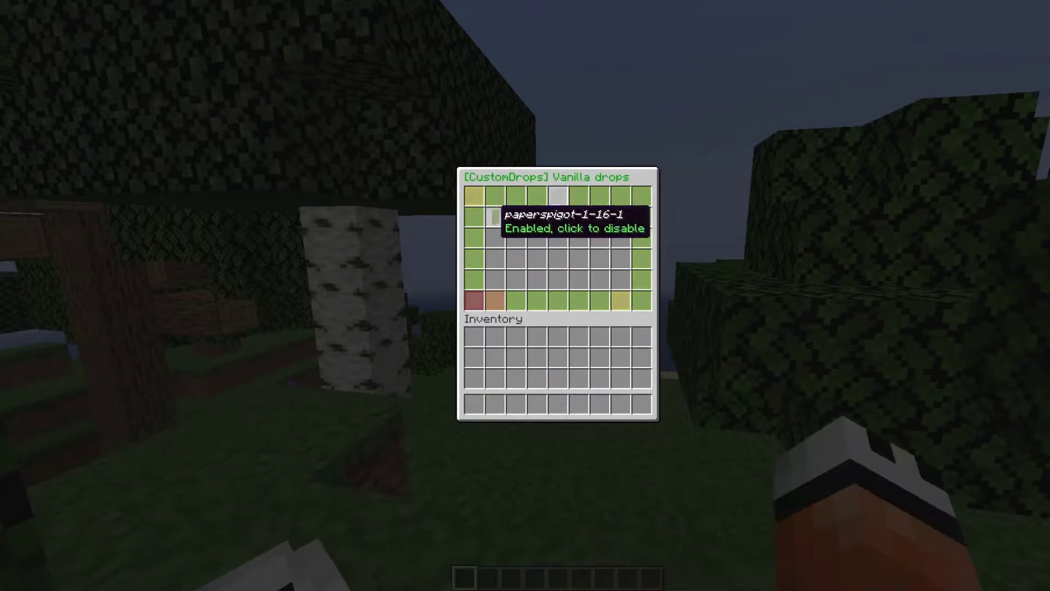
pyautogui.click(497, 299)
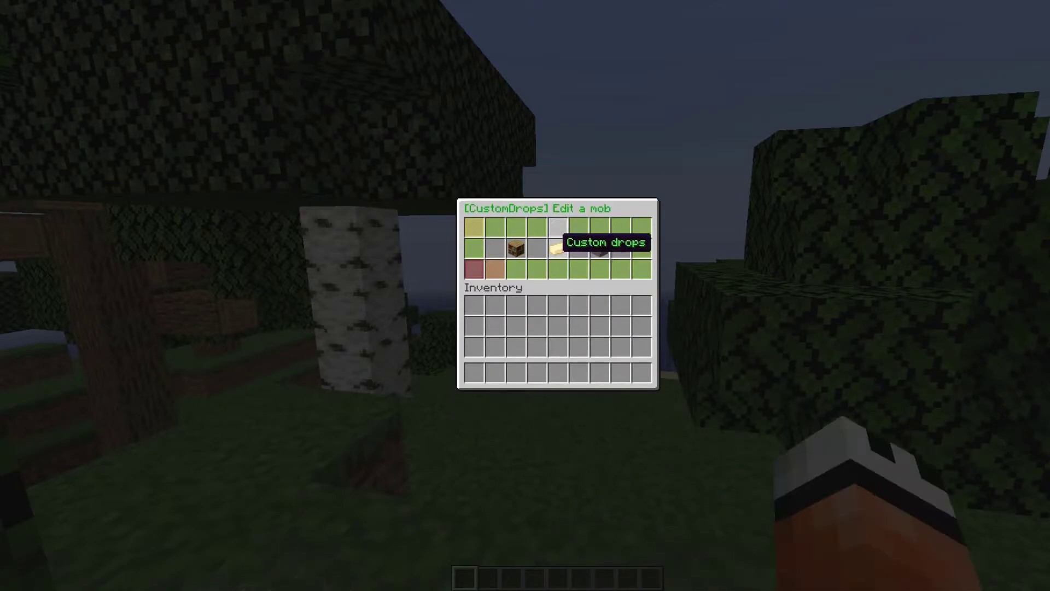
# Examine the drop settings of the diamond in the pig's custom drops, and close the menu
pyautogui.click(554, 245)
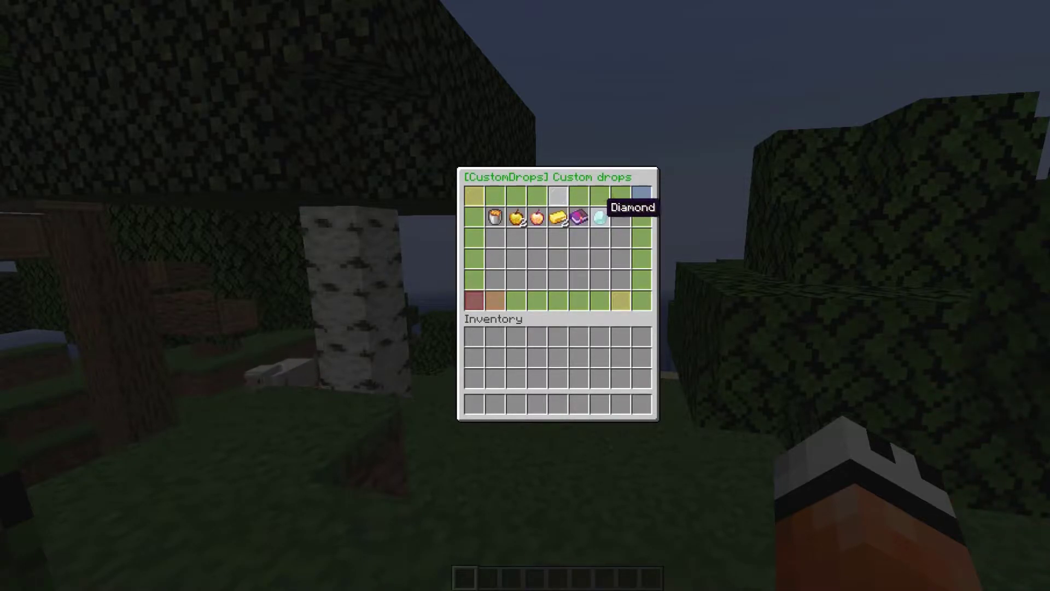
pyautogui.click(598, 218)
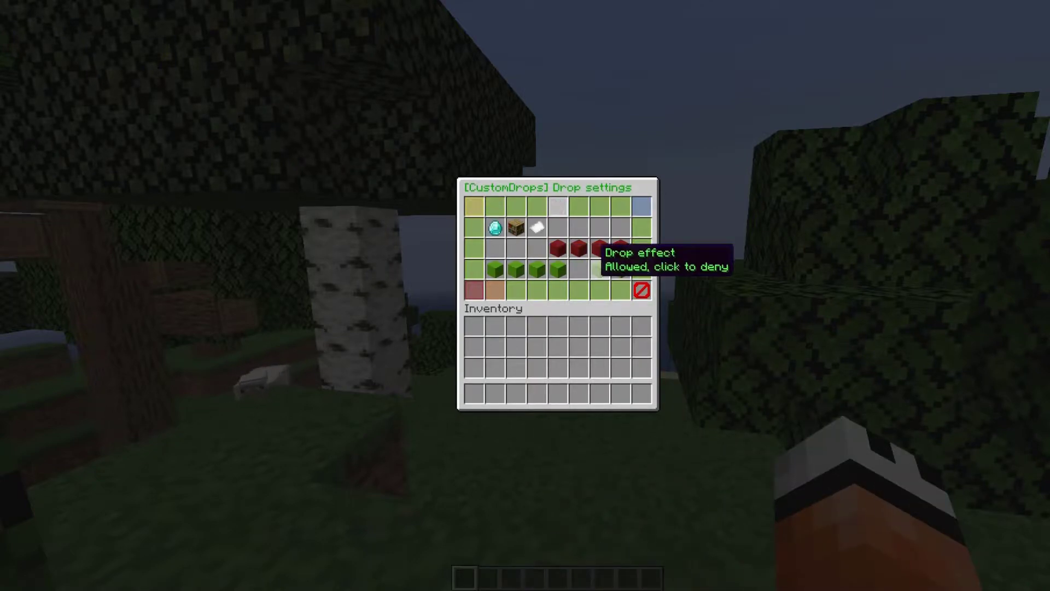
pyautogui.press('Escape')
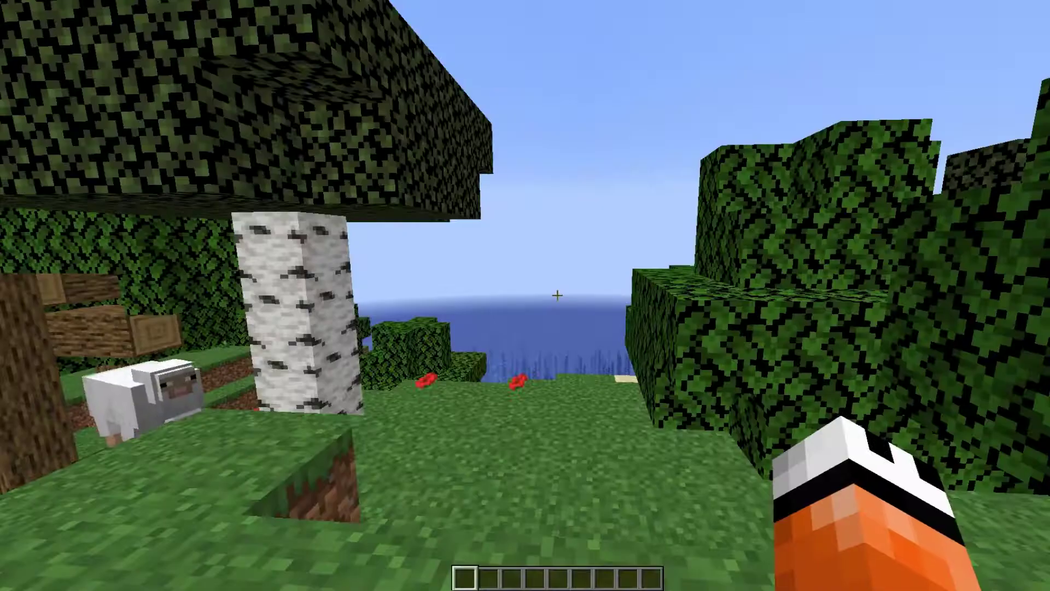
# Put an iron axe, a diamond axe and a golden axe in the second, third and fourth hotbar slots
pyautogui.press('e')
pyautogui.click(533, 383)
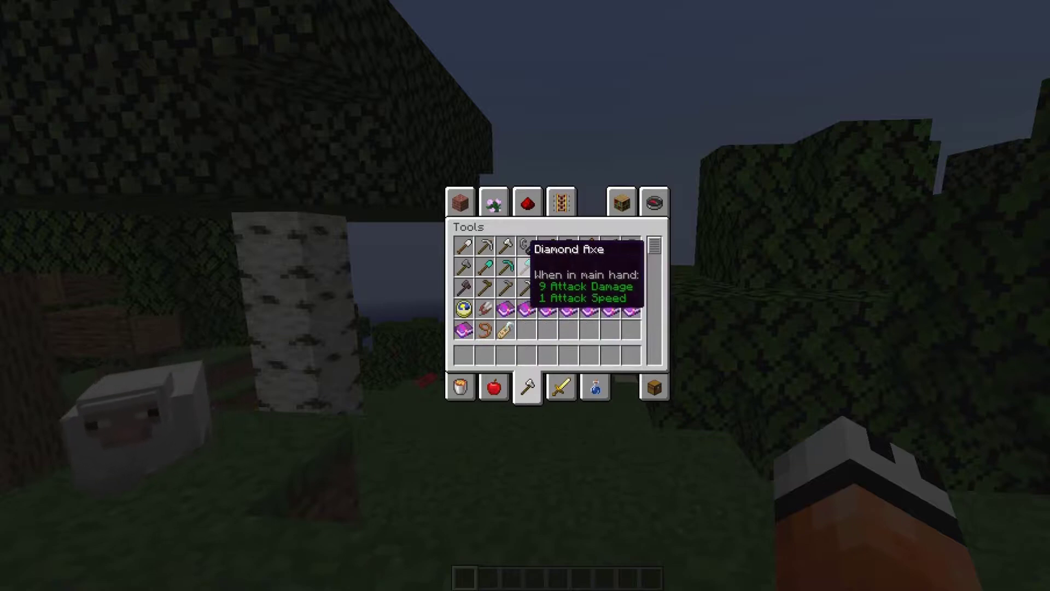
pyautogui.click(524, 265)
pyautogui.click(508, 355)
pyautogui.click(590, 266)
pyautogui.click(527, 354)
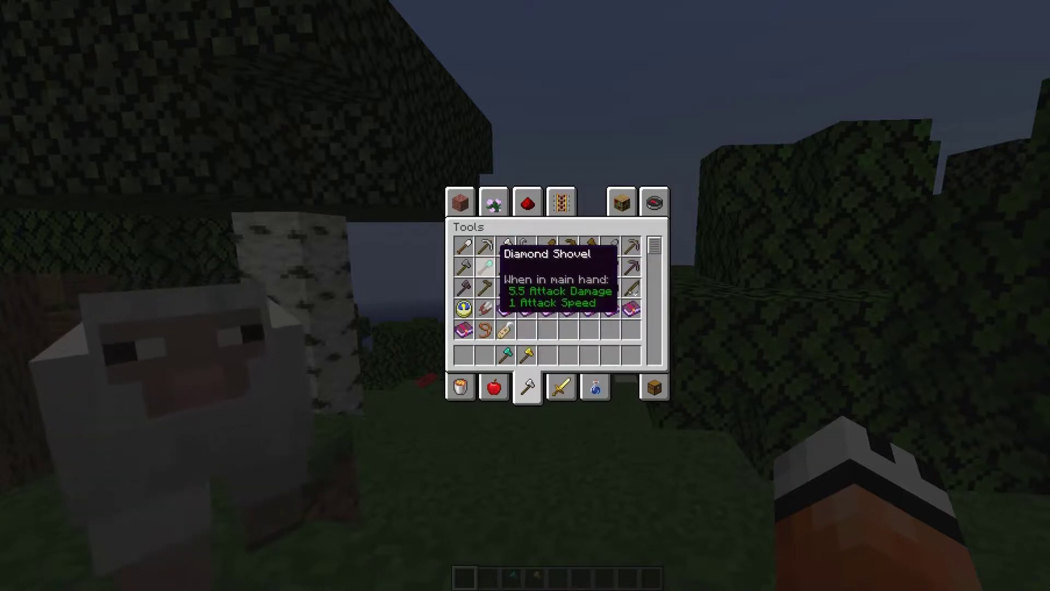
pyautogui.click(506, 246)
pyautogui.click(485, 355)
pyautogui.press('e')
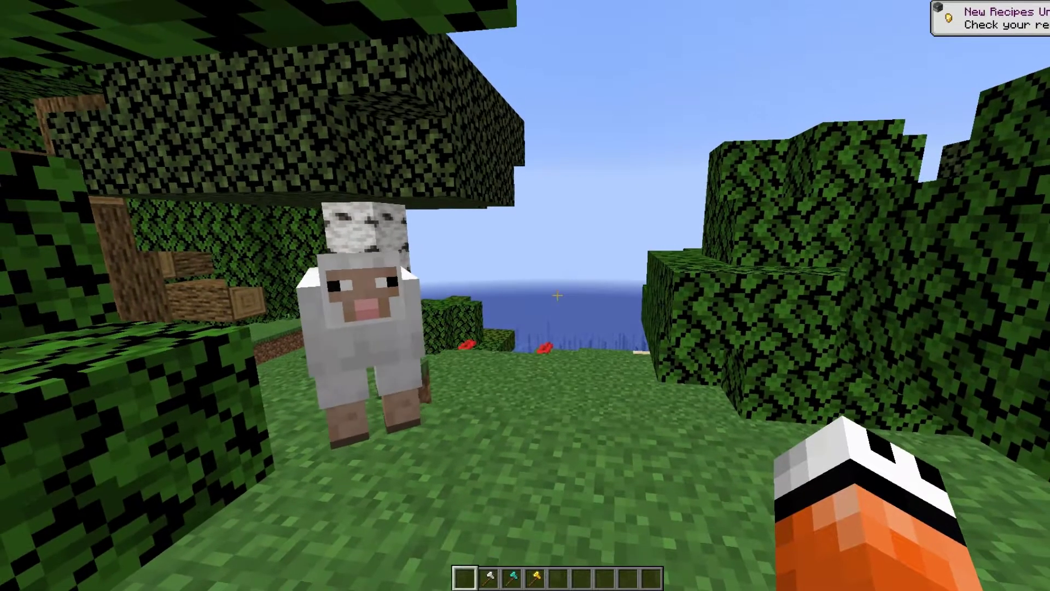
# Run /cdrops, choose the pig on the second mob selection page, and view the worlds in its vanilla drops
pyautogui.press('/')
pyautogui.write('cdrops')
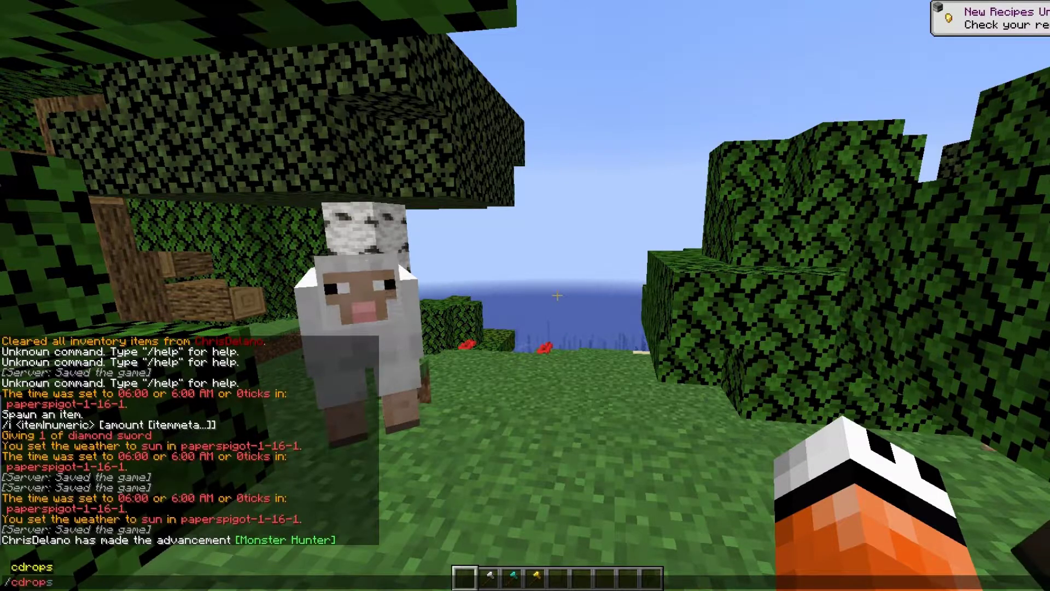
pyautogui.press('Return')
pyautogui.click(486, 230)
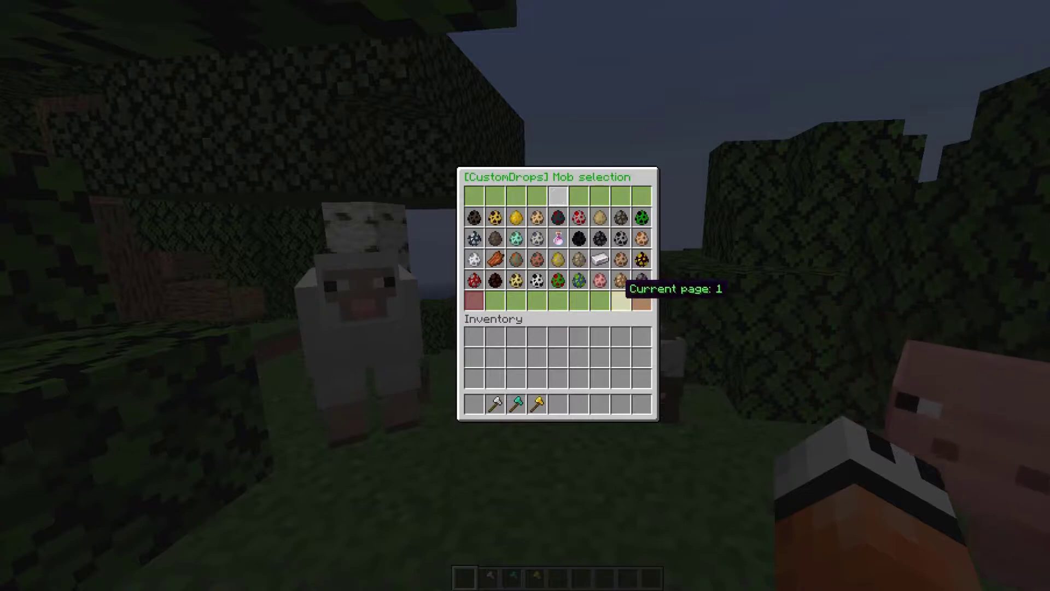
pyautogui.click(642, 301)
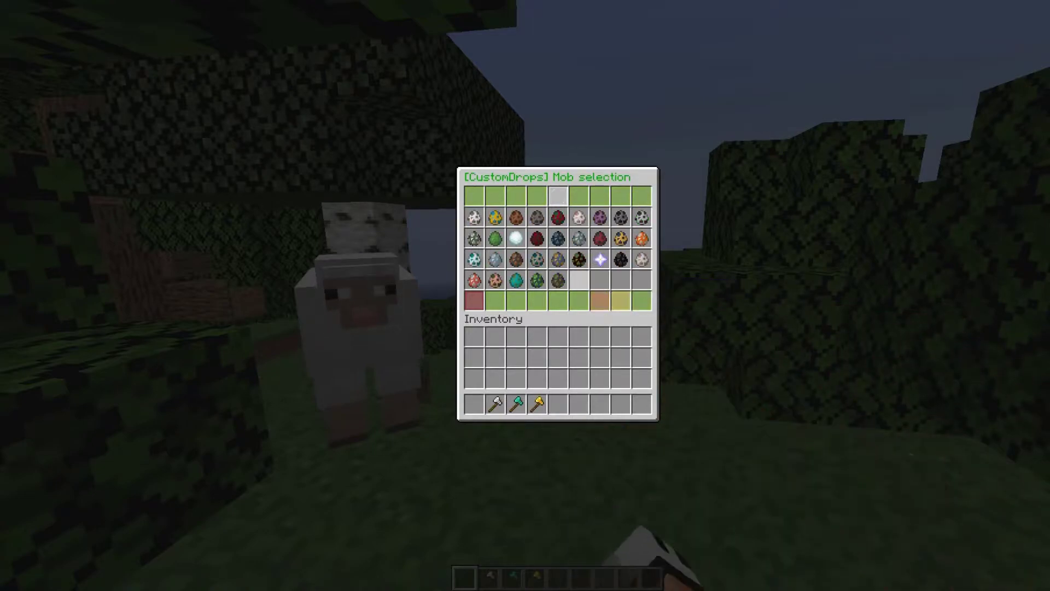
pyautogui.click(588, 217)
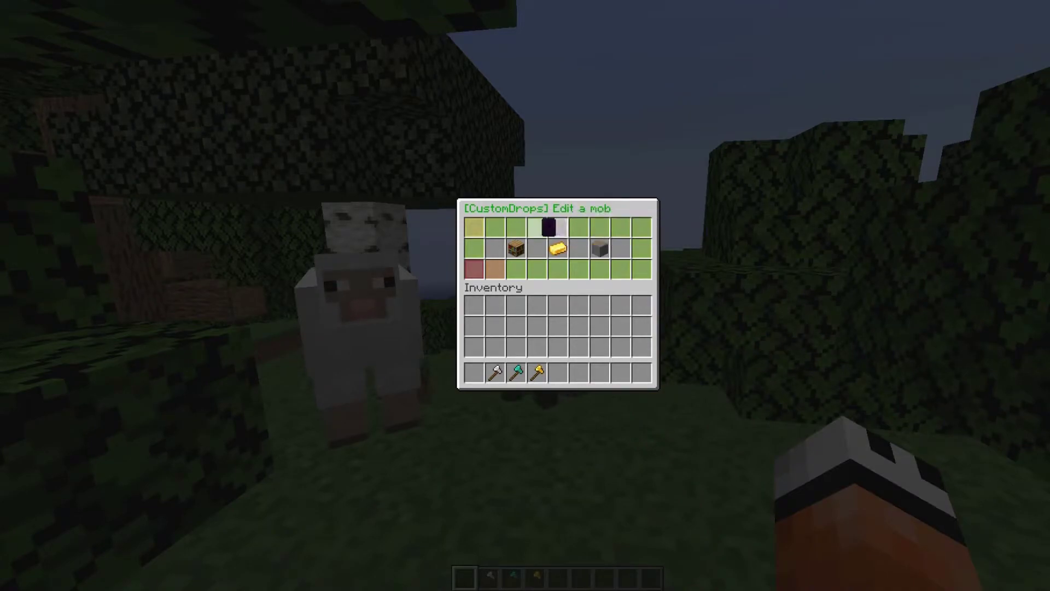
pyautogui.click(518, 247)
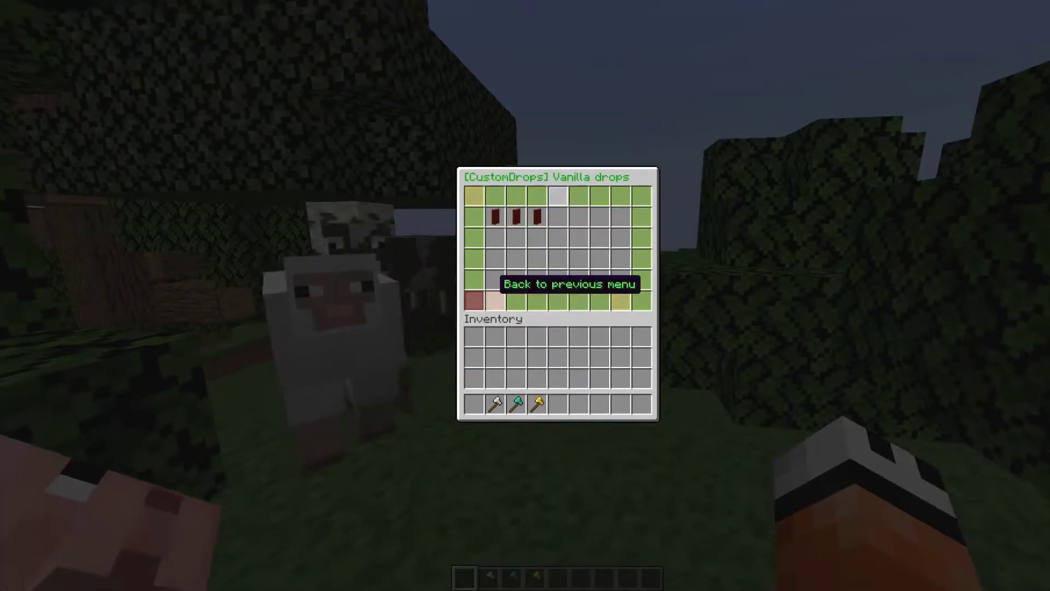
pyautogui.click(492, 293)
# Add the iron axe, golden axe and diamond axe to the pig's custom drops
pyautogui.click(559, 249)
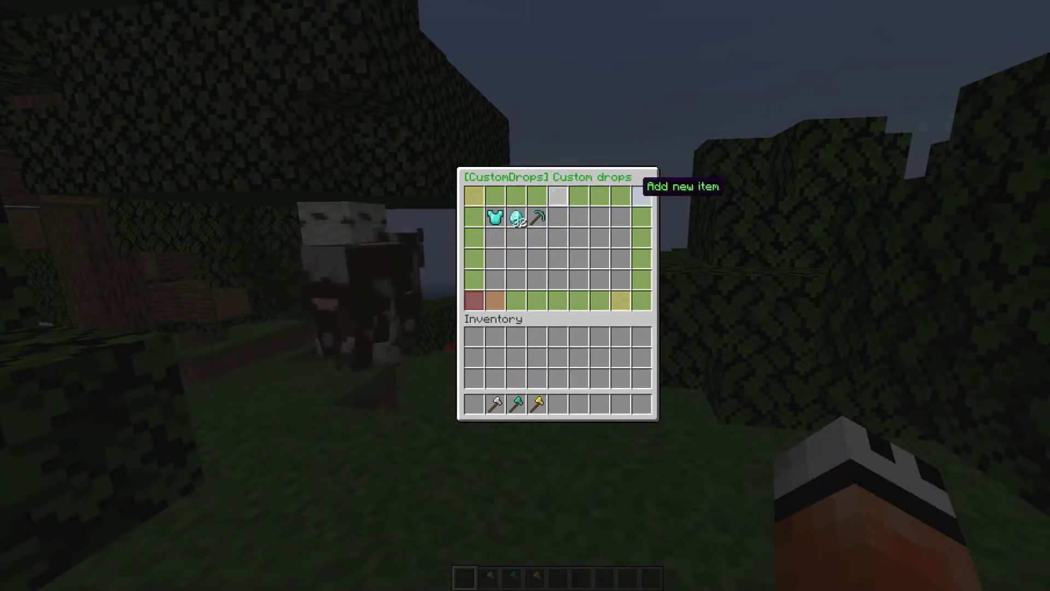
pyautogui.click(639, 195)
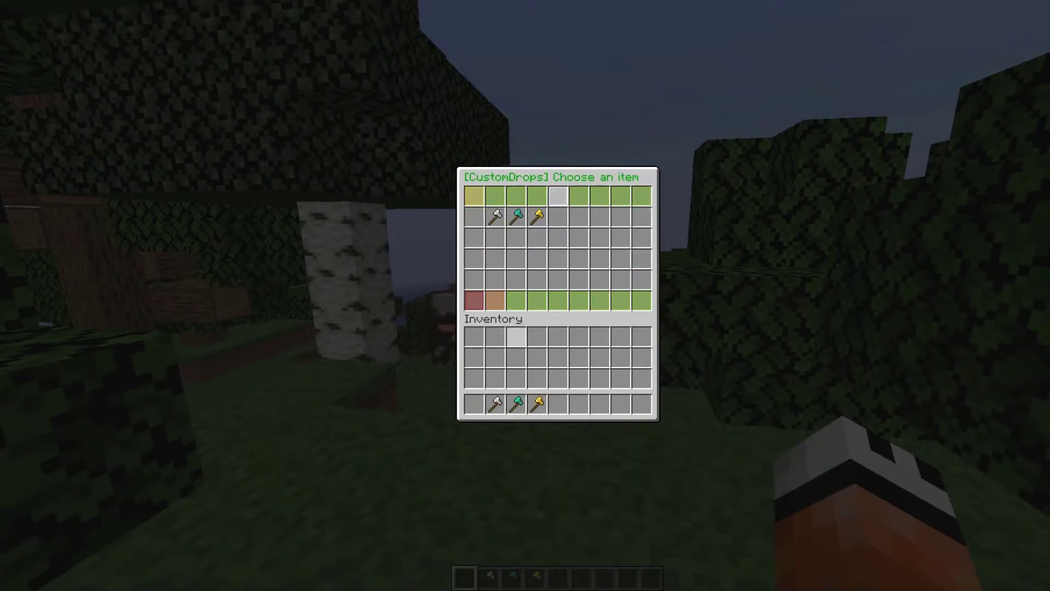
pyautogui.click(516, 217)
pyautogui.click(495, 215)
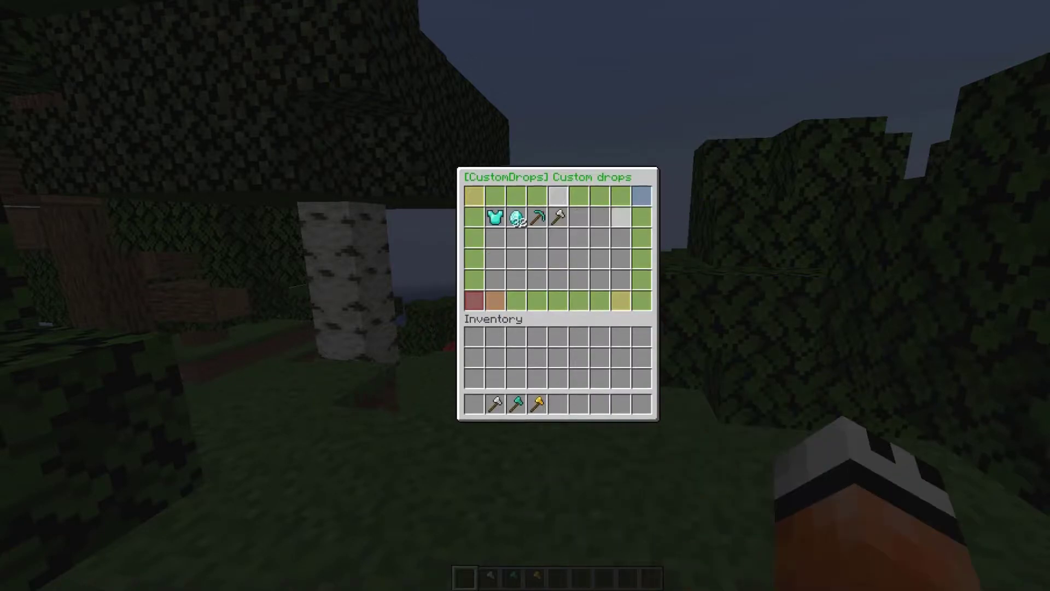
pyautogui.click(642, 195)
pyautogui.click(537, 217)
pyautogui.click(646, 195)
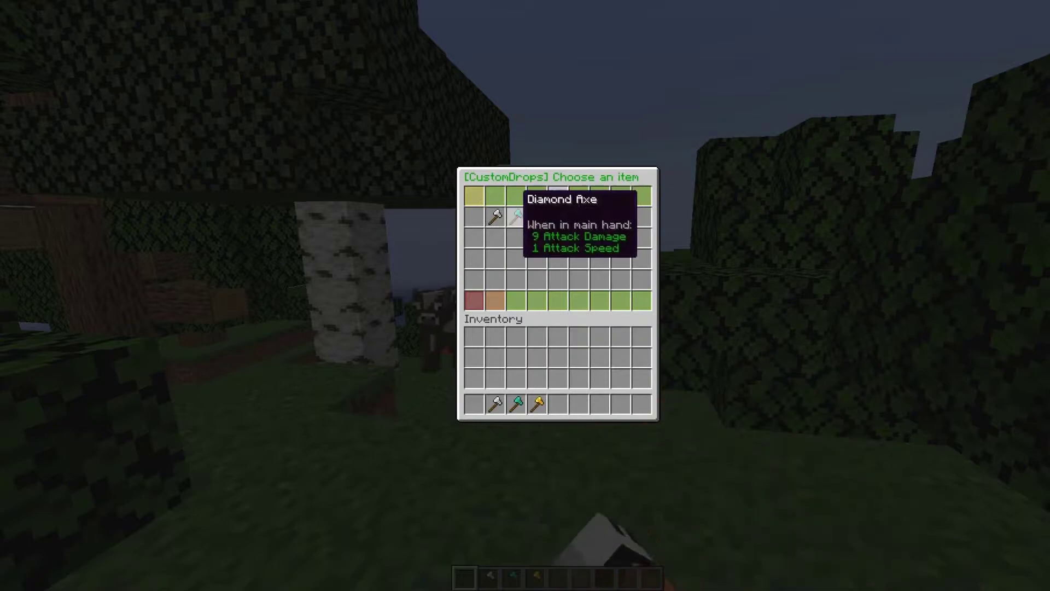
pyautogui.click(516, 216)
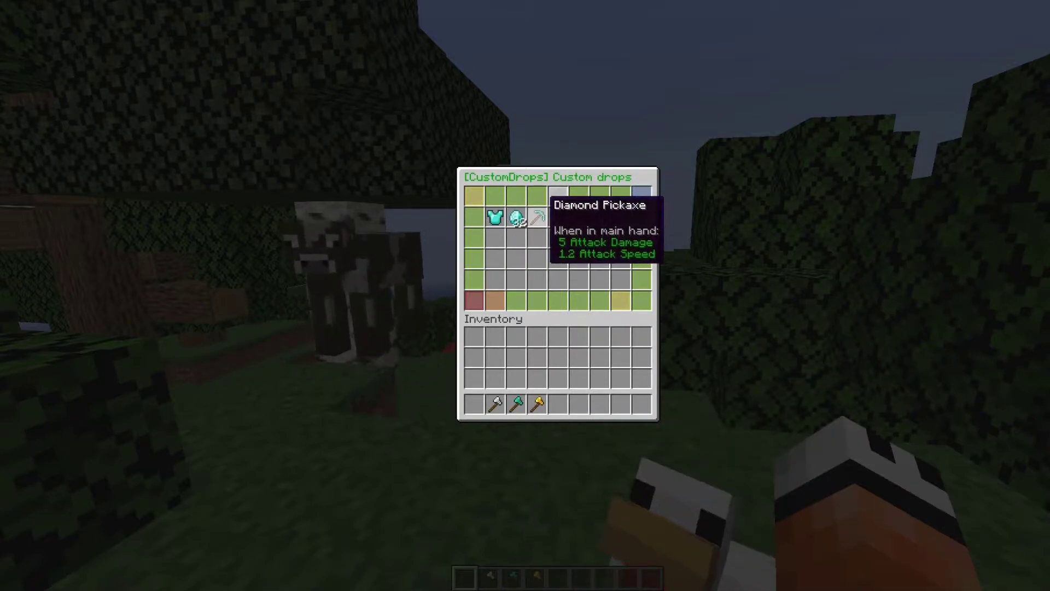
# Open the iron axe's drop settings and switch its own drop worlds list on and back off
pyautogui.click(558, 217)
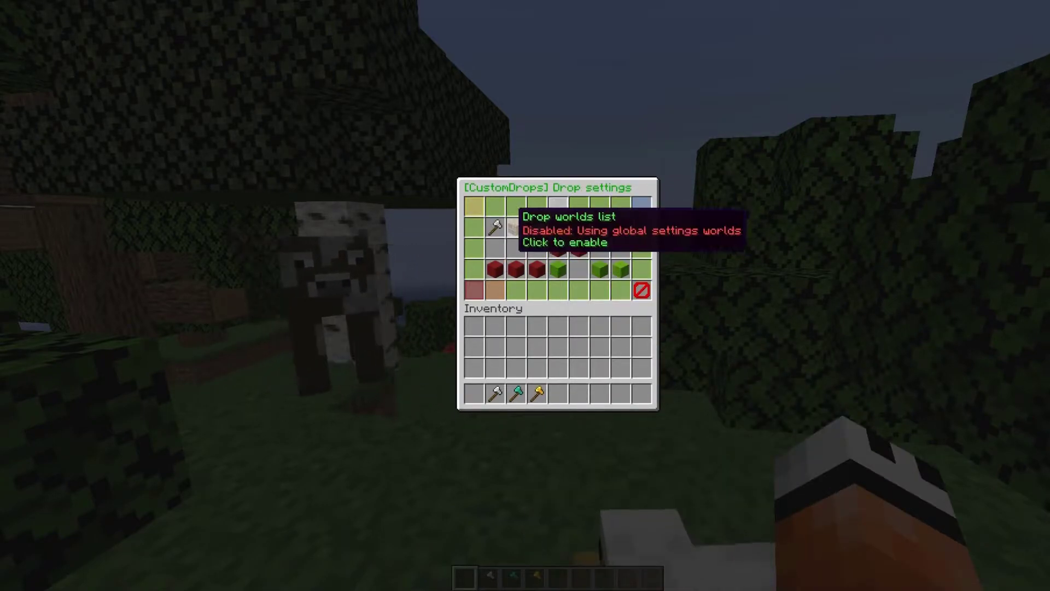
pyautogui.click(515, 222)
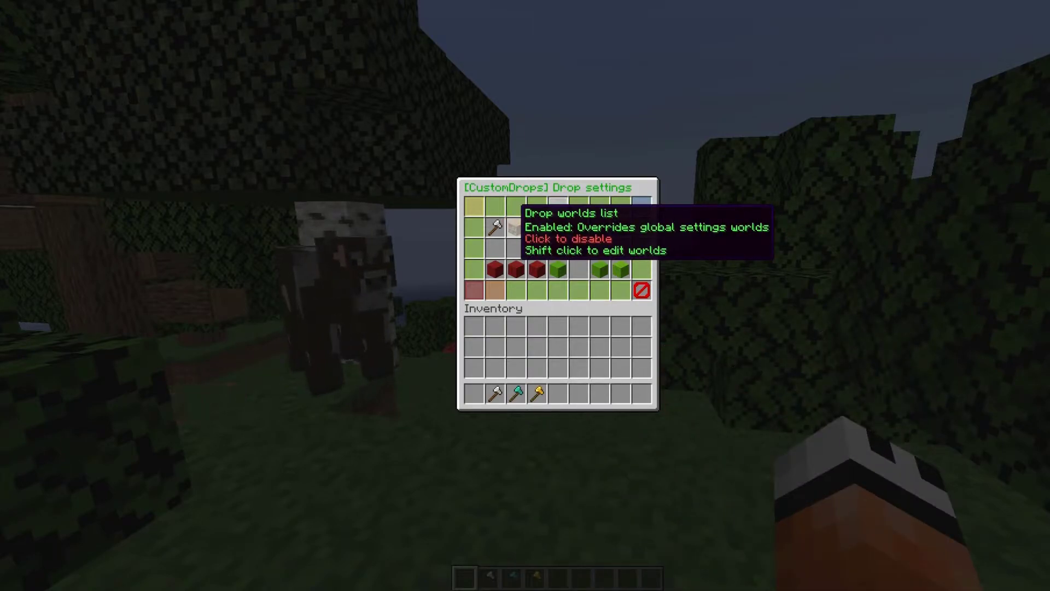
pyautogui.click(515, 221)
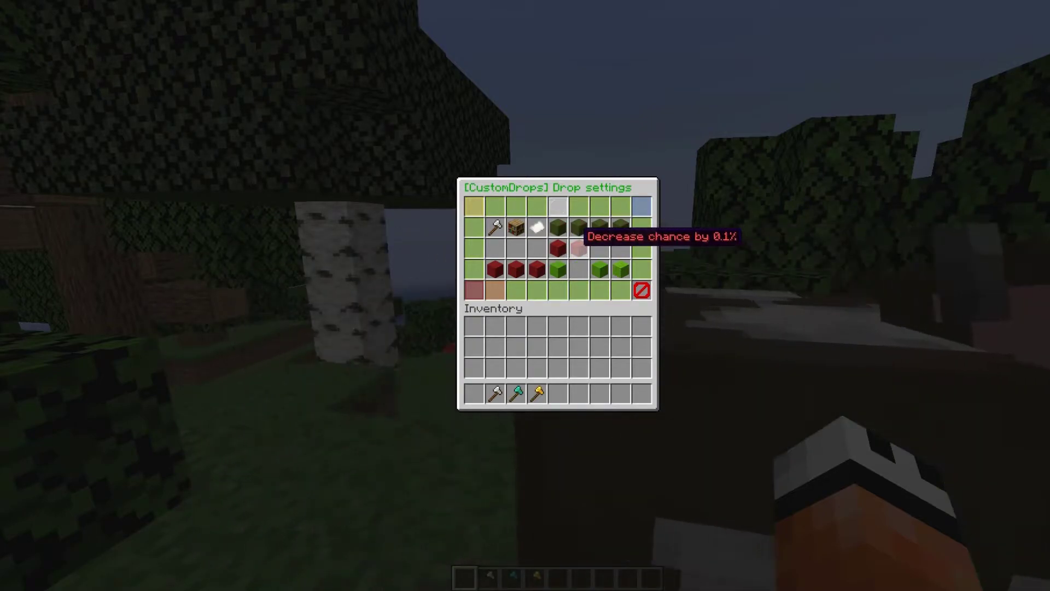
# Lower the iron axe's drop chance by 0.1%, and raise it repeatedly in 10% increments
pyautogui.click(578, 248)
pyautogui.click(559, 249)
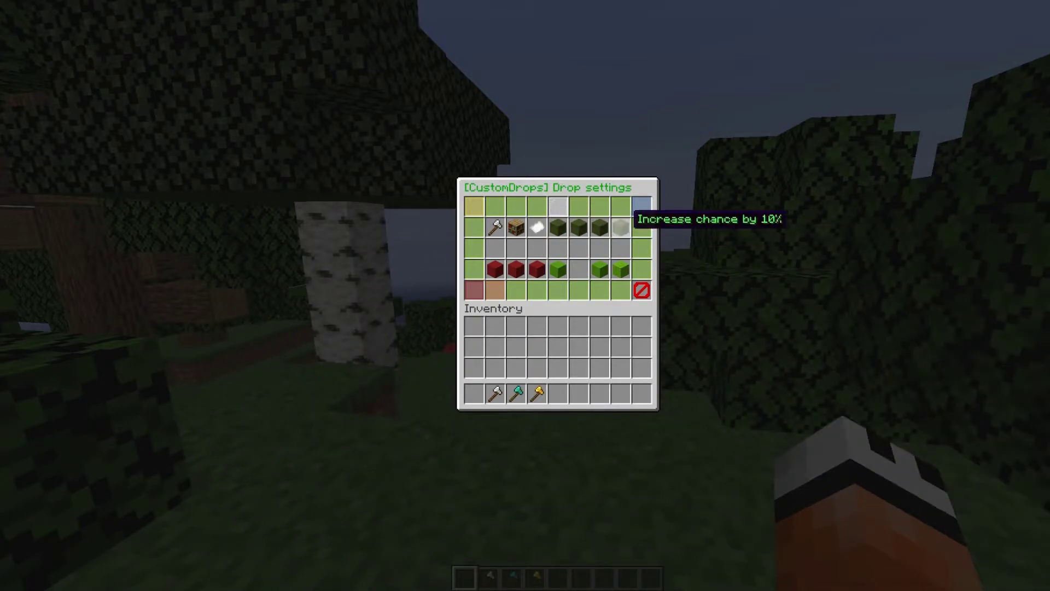
pyautogui.click(622, 227)
pyautogui.click(622, 227)
pyautogui.click(622, 227)
pyautogui.click(622, 228)
pyautogui.click(621, 227)
pyautogui.click(621, 227)
pyautogui.click(621, 227)
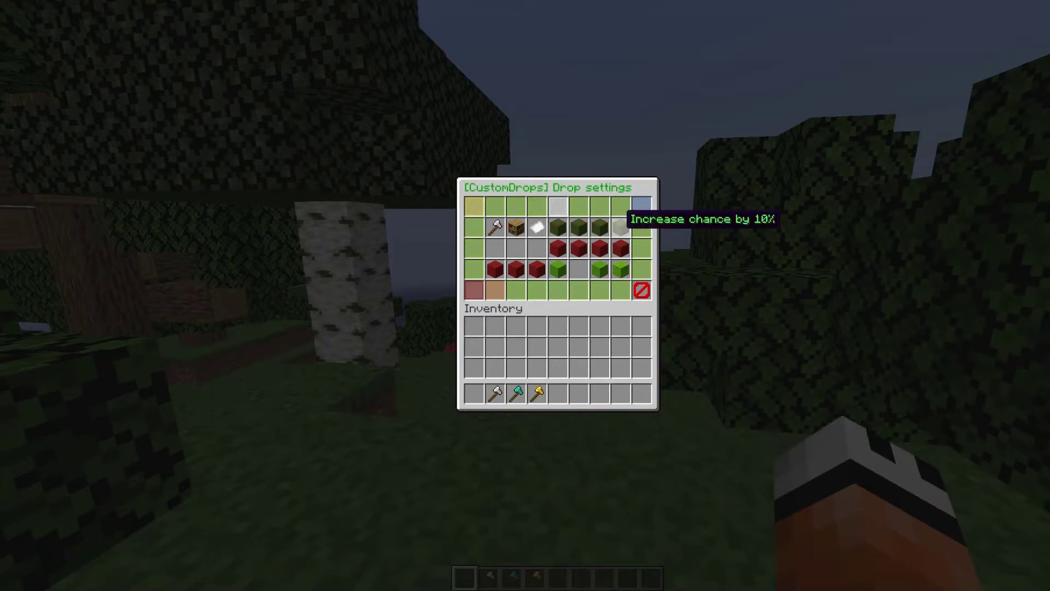
pyautogui.click(618, 228)
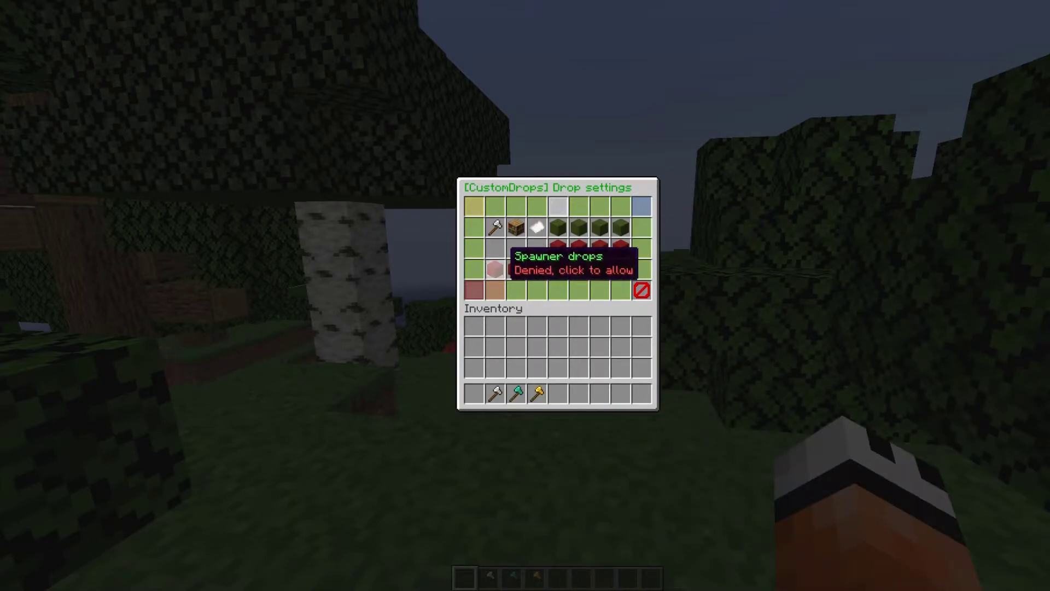
# Allow the iron axe's spawner drops, breeding drops and the denied drop type between them
pyautogui.click(495, 266)
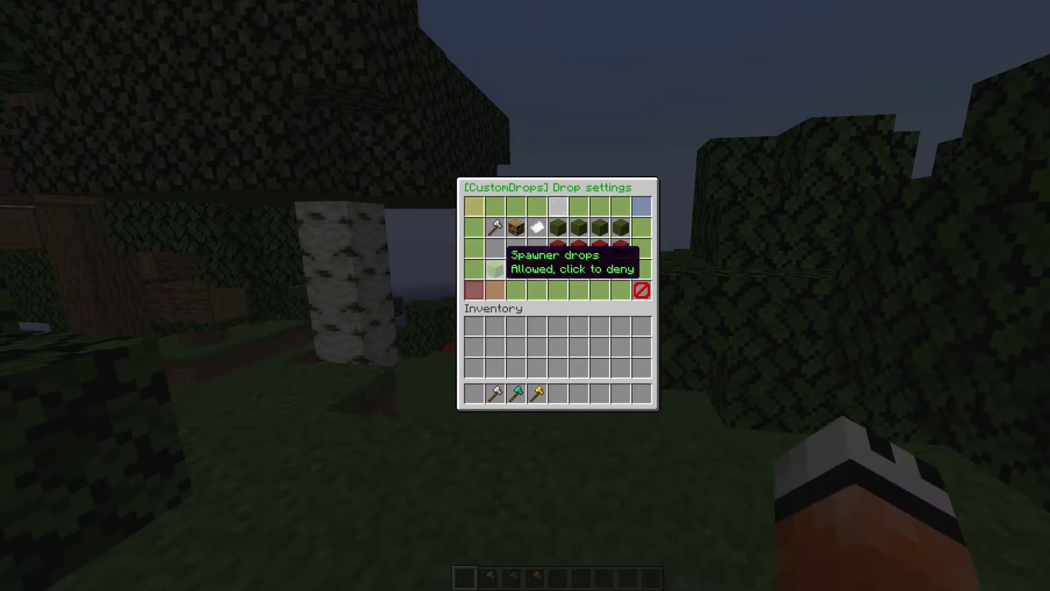
pyautogui.click(517, 263)
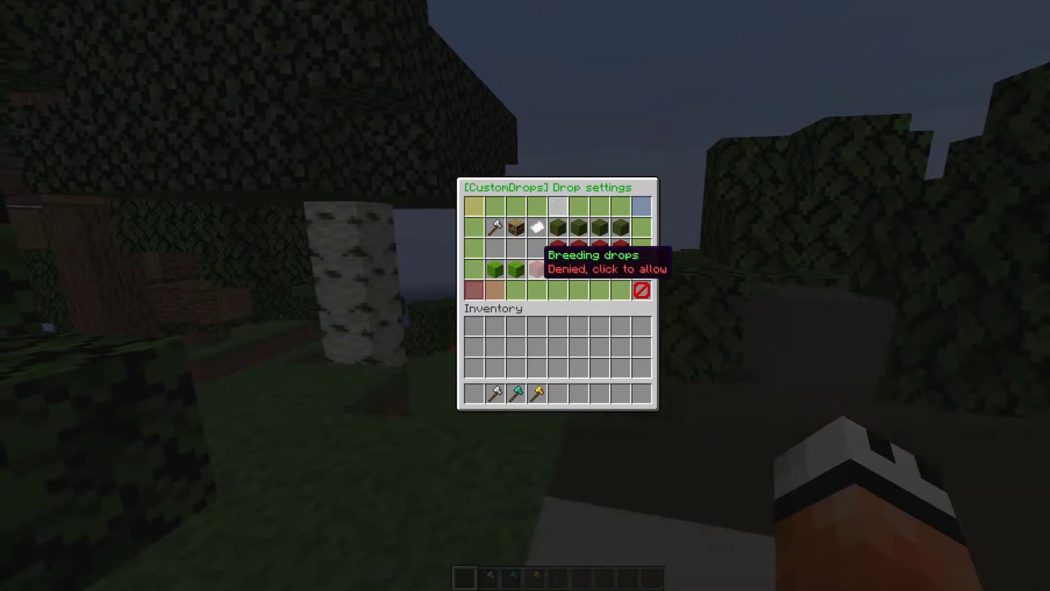
pyautogui.click(538, 263)
pyautogui.click(560, 261)
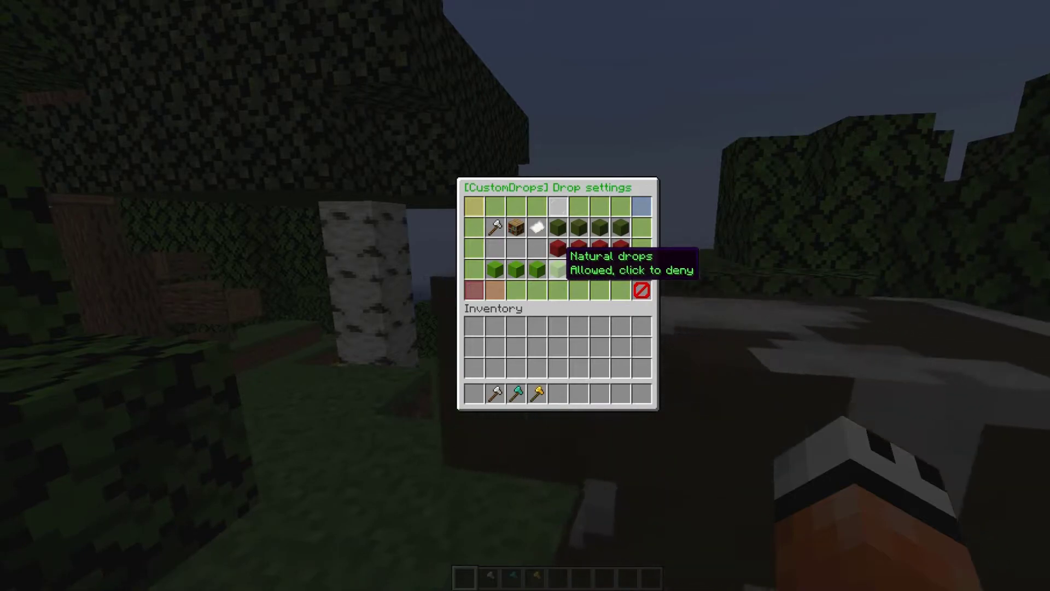
# Change the iron axe's drop color to Purple and return to the pig's custom drops
pyautogui.click(602, 262)
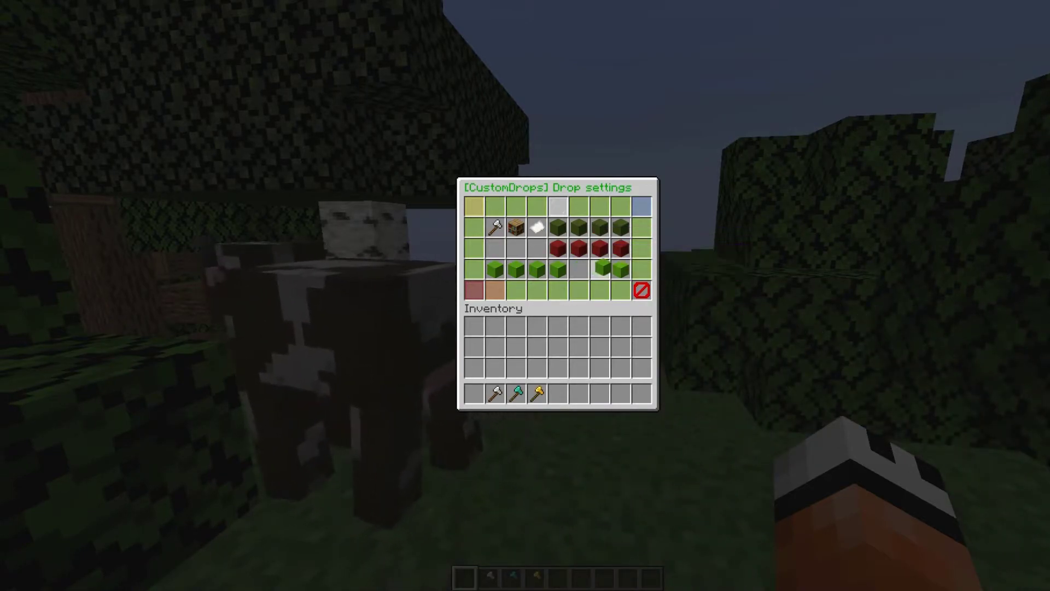
pyautogui.click(600, 263)
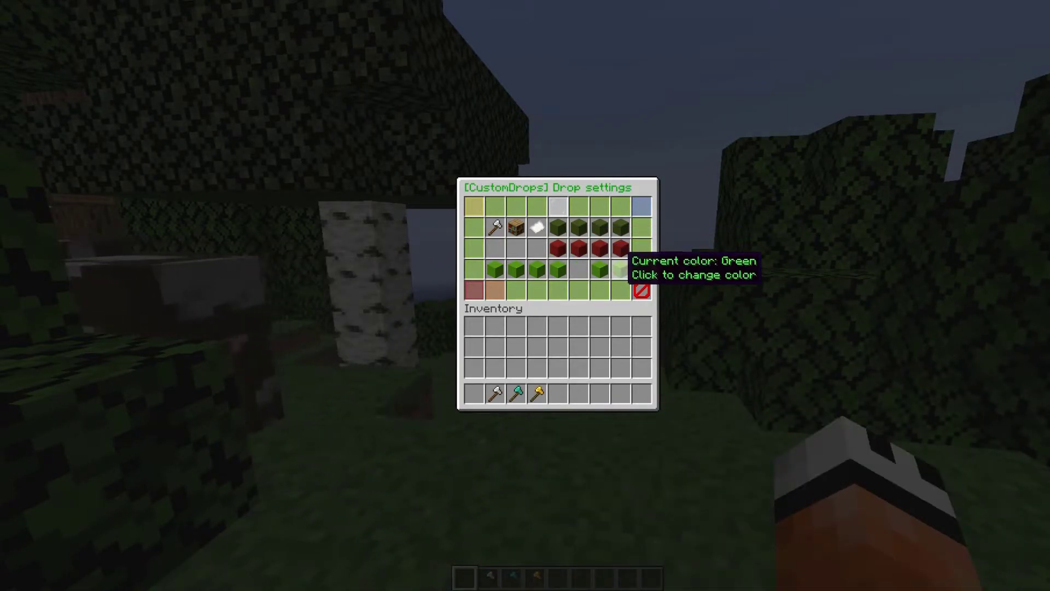
pyautogui.click(615, 267)
pyautogui.click(621, 268)
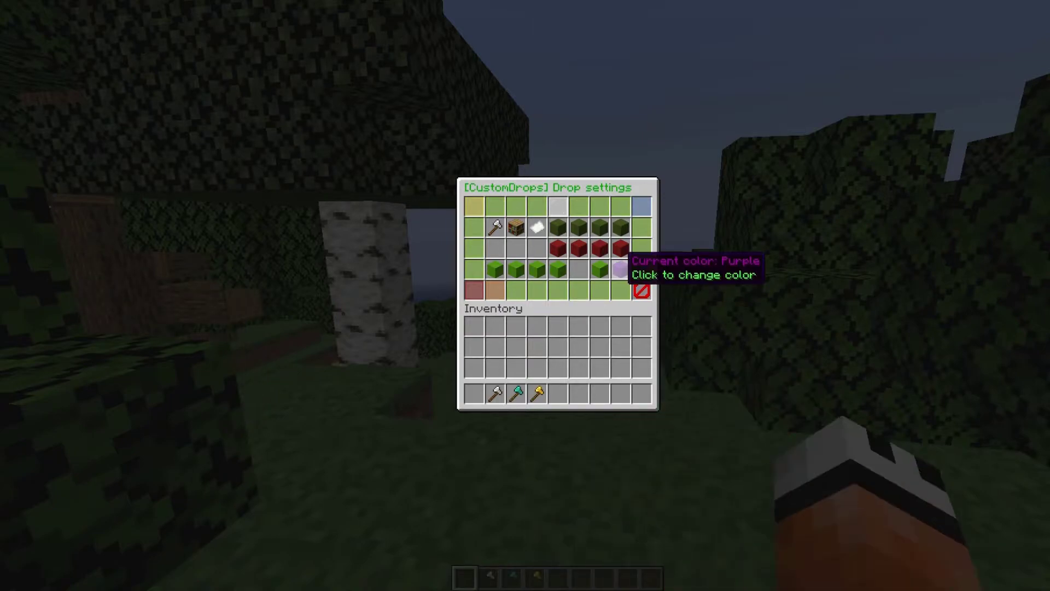
pyautogui.click(497, 288)
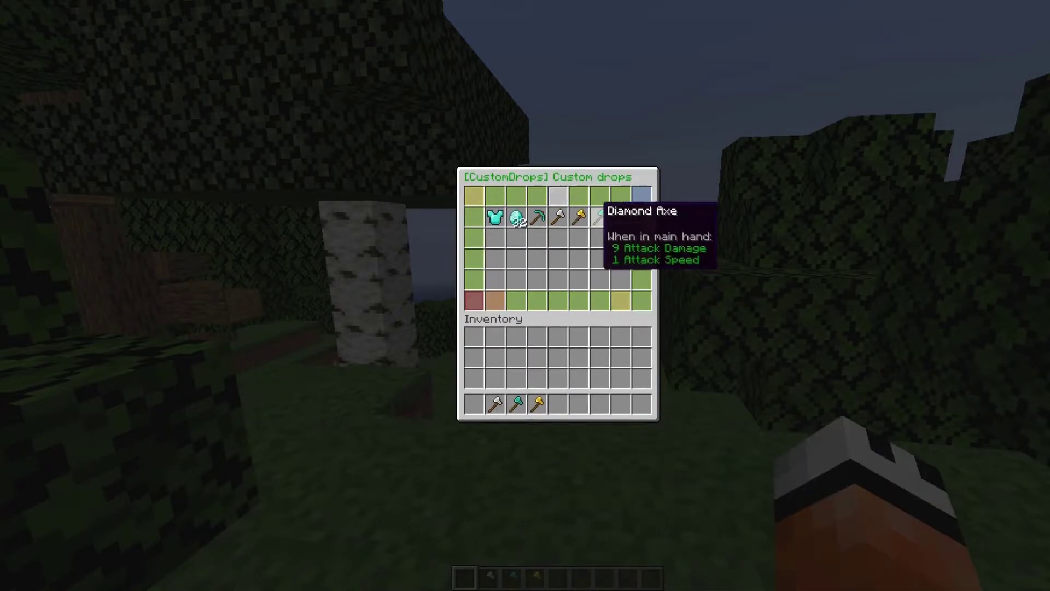
# Set the golden axe's drop chance to 60.10% and allow all its denied drop types
pyautogui.click(580, 218)
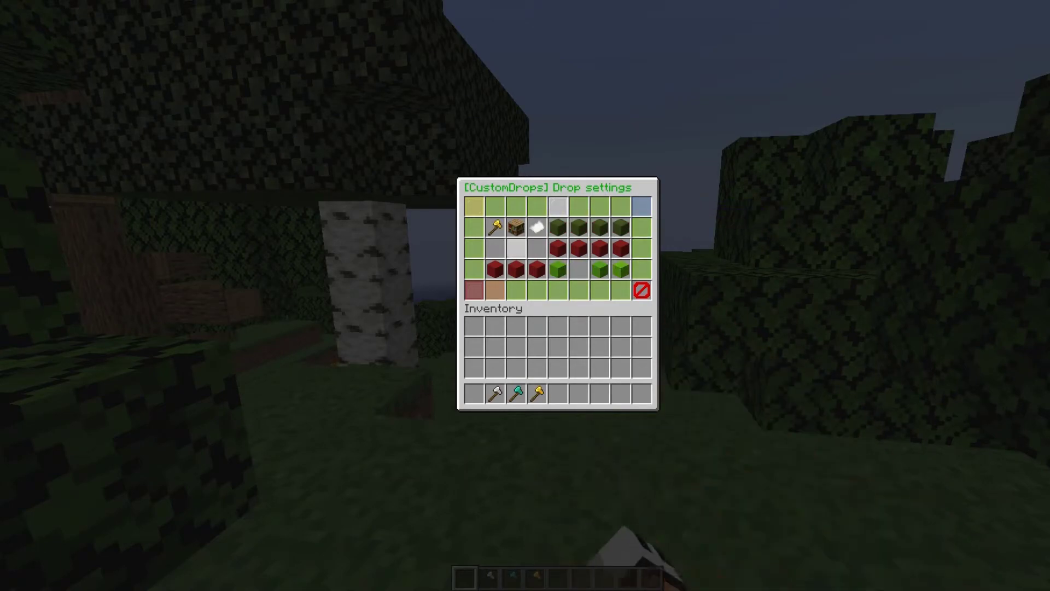
pyautogui.click(495, 268)
pyautogui.click(513, 267)
pyautogui.click(532, 267)
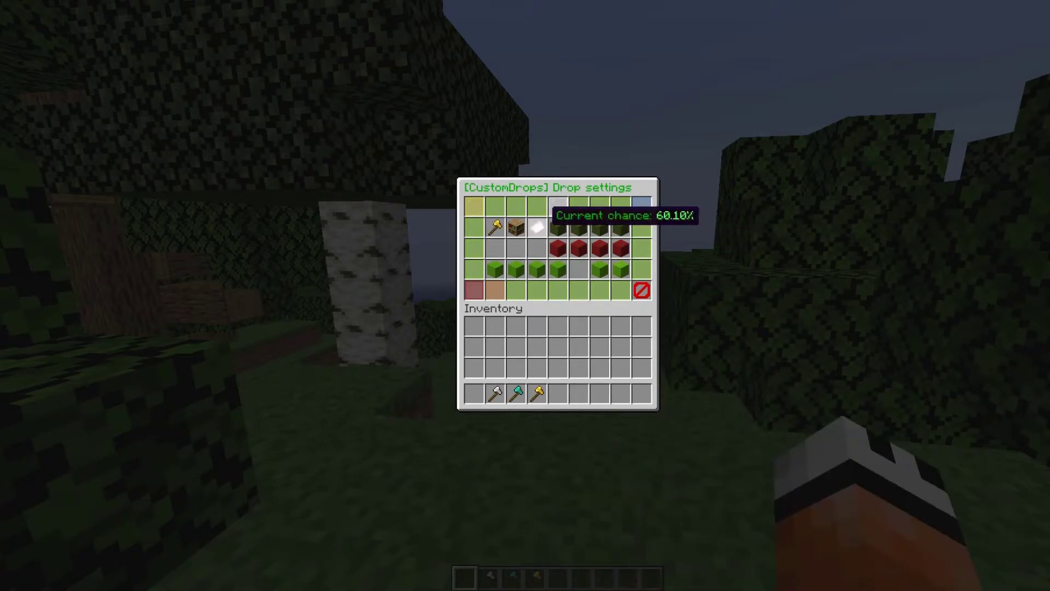
pyautogui.click(495, 290)
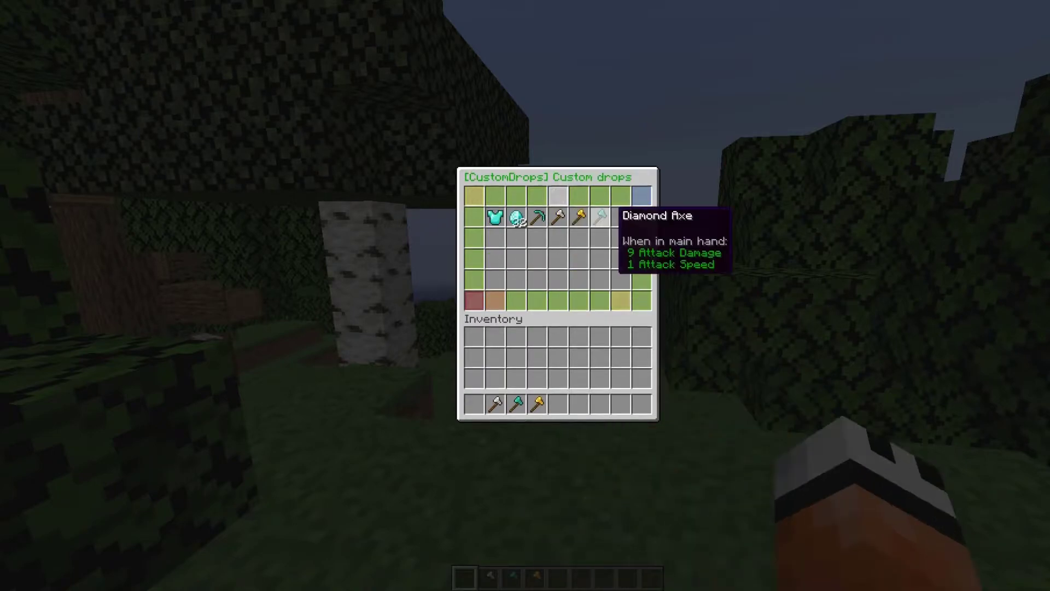
# Raise the diamond axe's drop chance in 10% increments and allow all its denied drop types
pyautogui.click(602, 210)
pyautogui.click(621, 227)
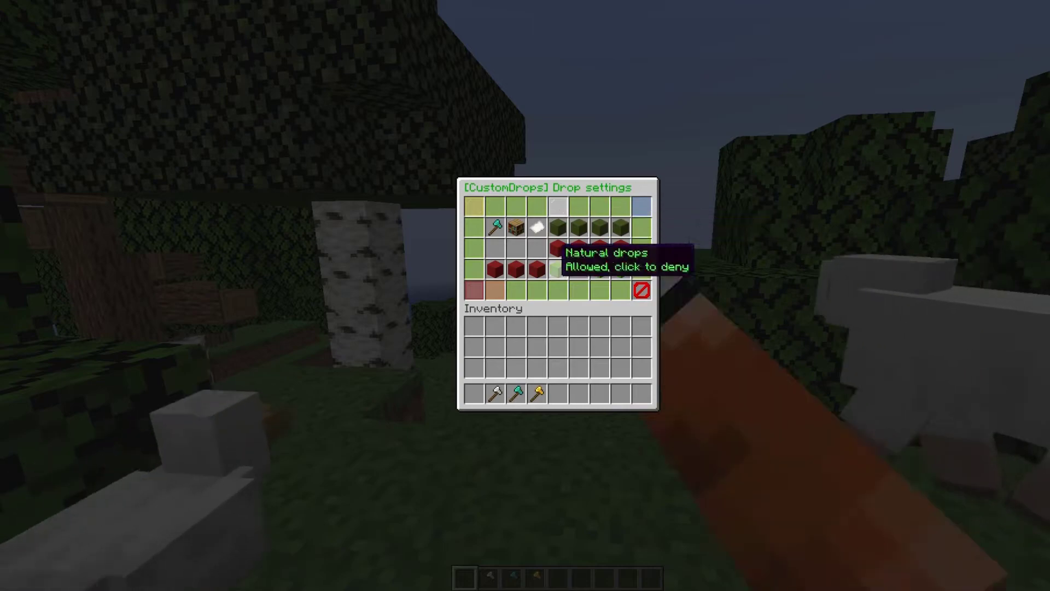
pyautogui.click(495, 268)
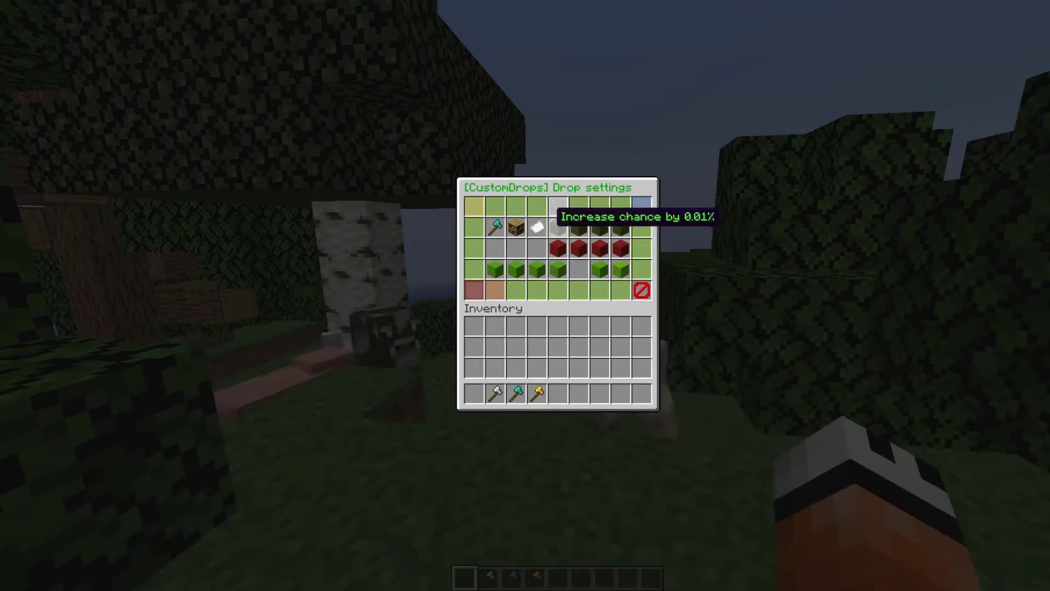
# Change the diamond axe's drop color to Blue and close the CustomDrops menu
pyautogui.click(621, 267)
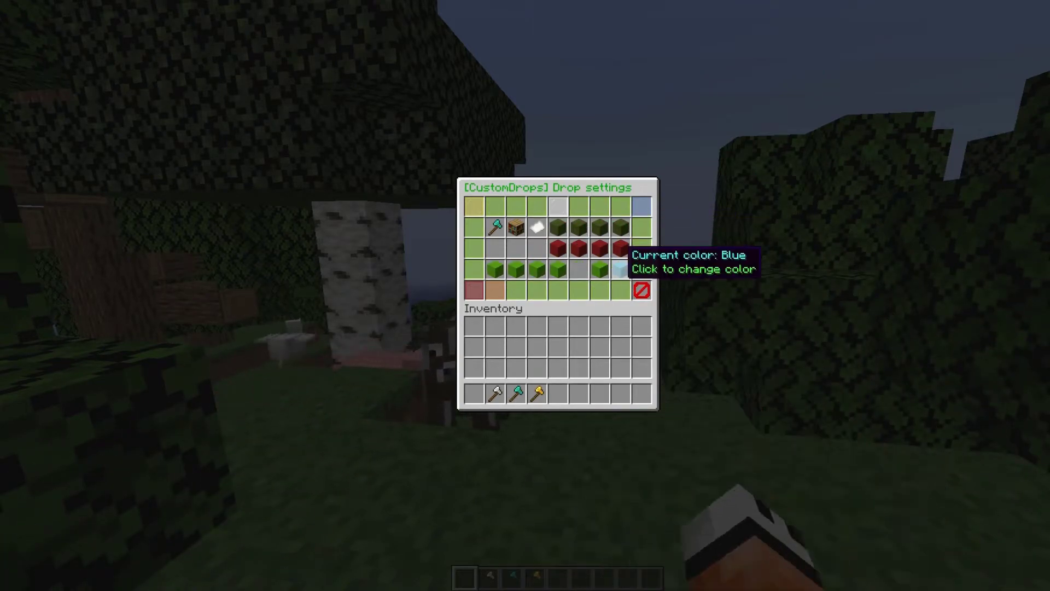
pyautogui.click(496, 290)
pyautogui.click(495, 227)
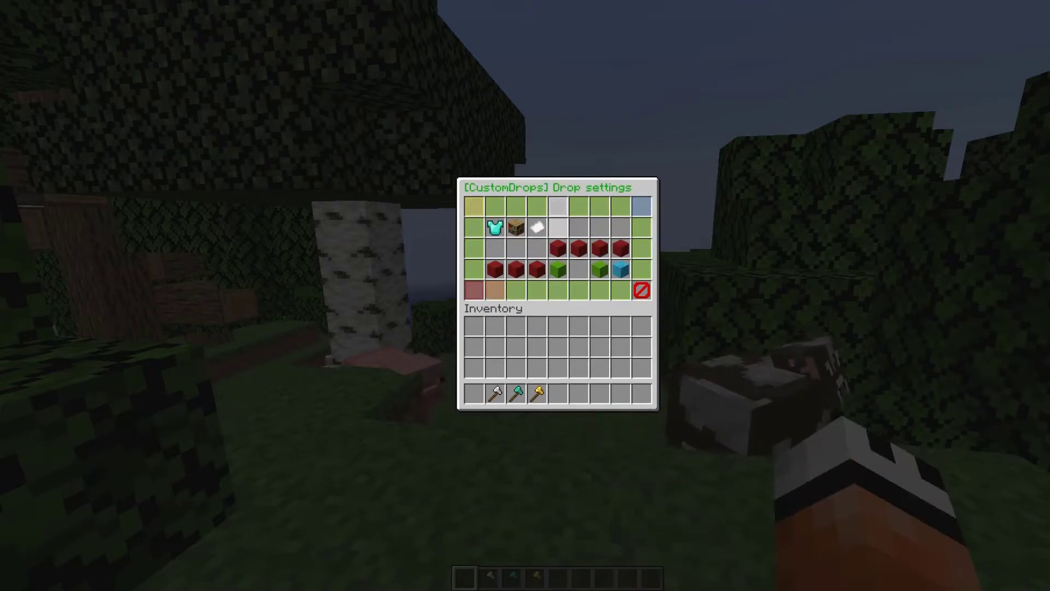
pyautogui.press('Escape')
# Attack the group of pigs with the diamond axe to test their configured custom drops
pyautogui.press('2')
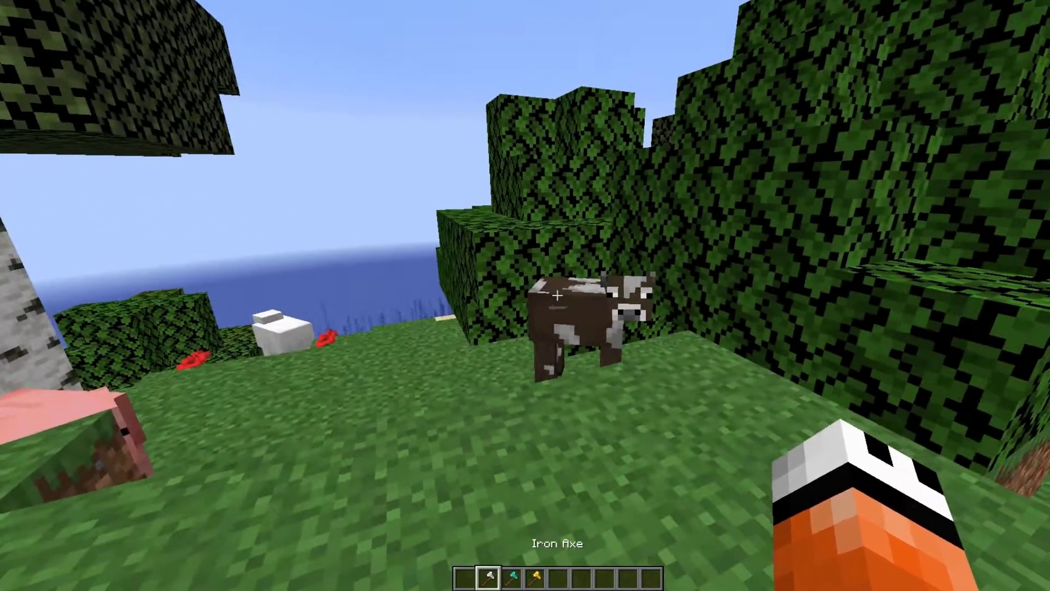
pyautogui.scroll(-2, 558, 296)
pyautogui.press('w')
pyautogui.scroll(1, 558, 296)
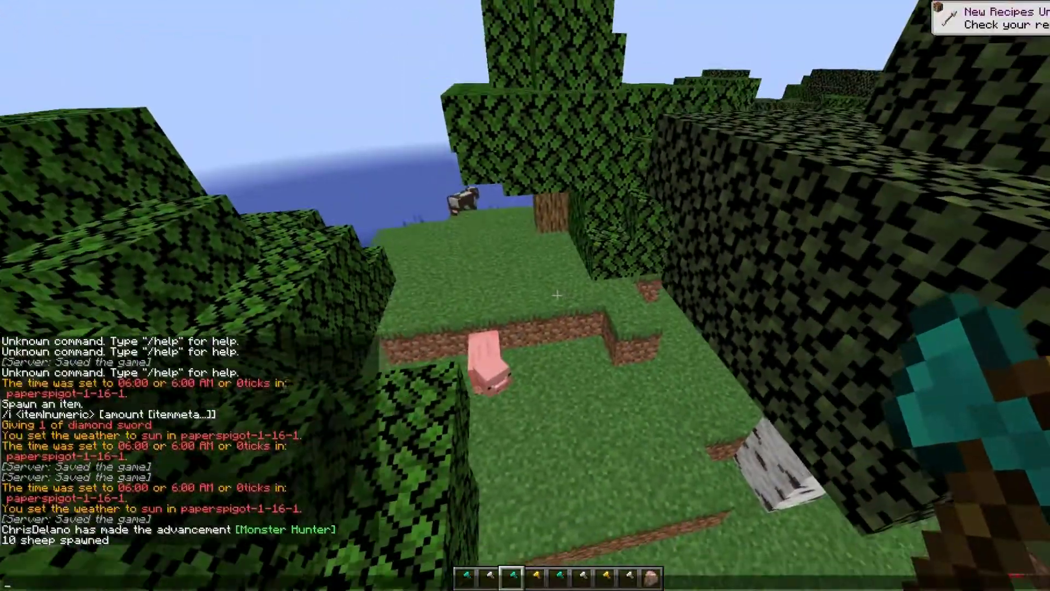
pyautogui.press('w')
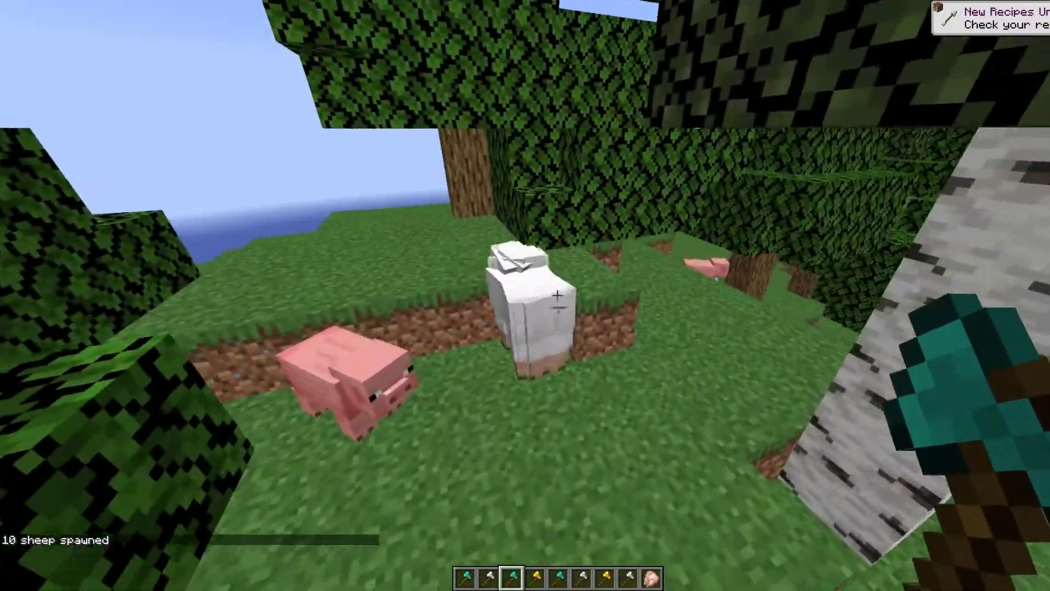
pyautogui.click(557, 295)
pyautogui.click(558, 294)
pyautogui.click(557, 295)
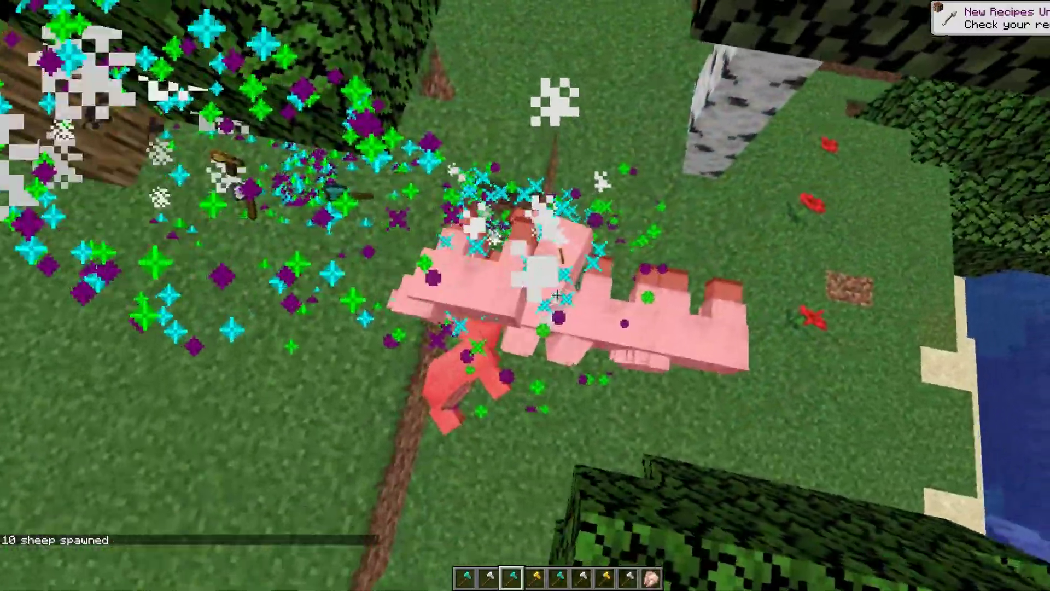
pyautogui.press('space')
pyautogui.press('s')
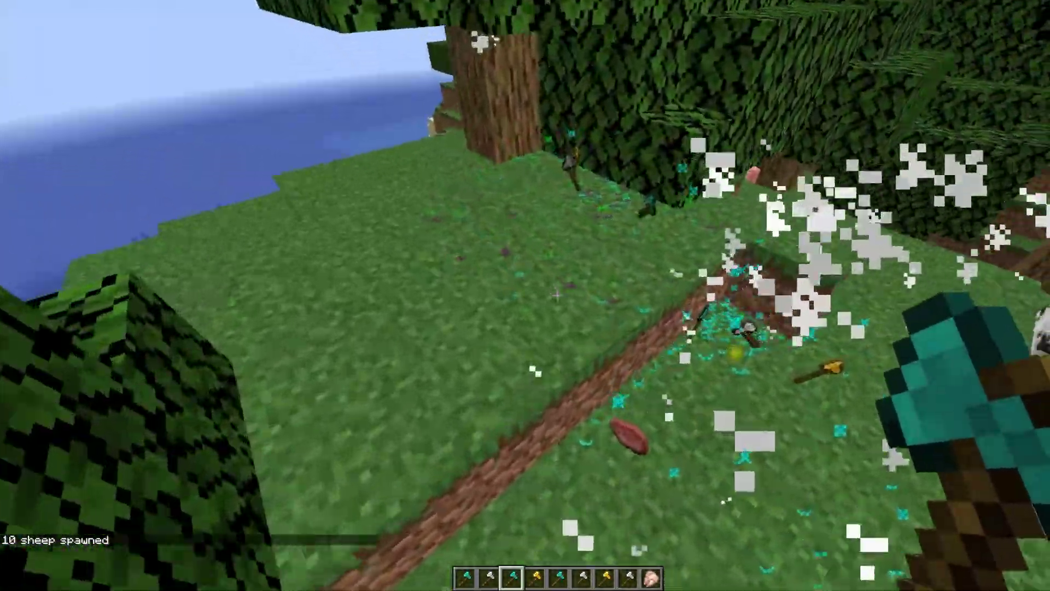
# Open the CustomDrops block selection to view the blocks already configured, and close the menu
pyautogui.scroll(-1, 557, 295)
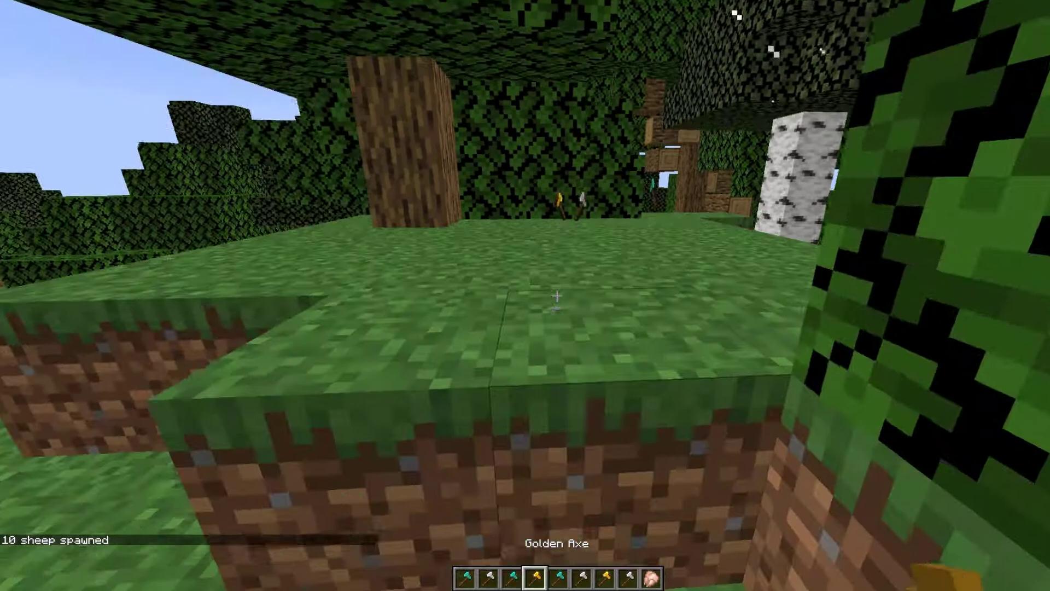
pyautogui.scroll(1, 557, 295)
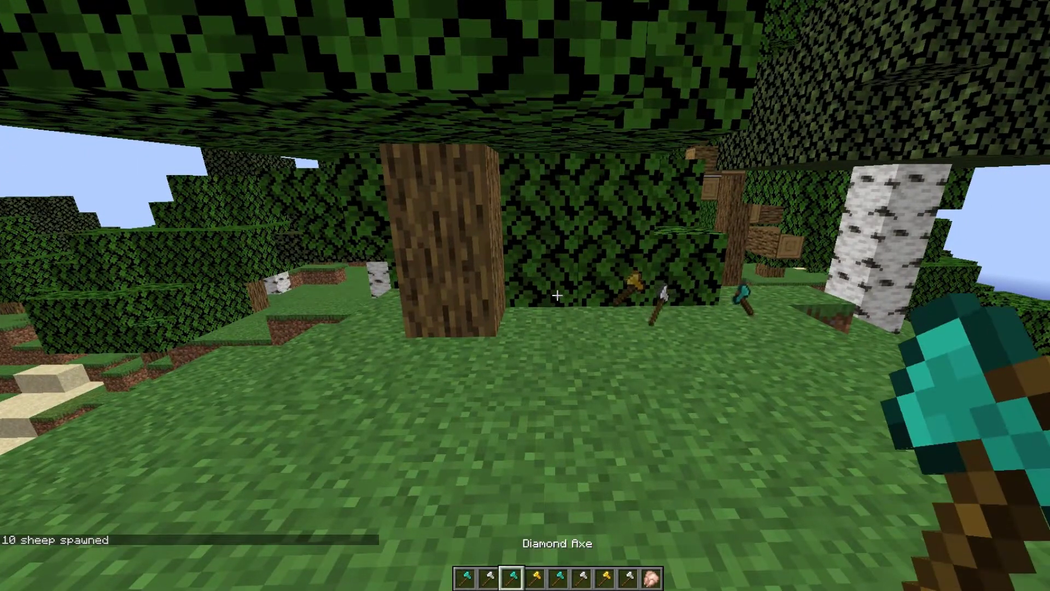
pyautogui.press('Up')
pyautogui.press('Return')
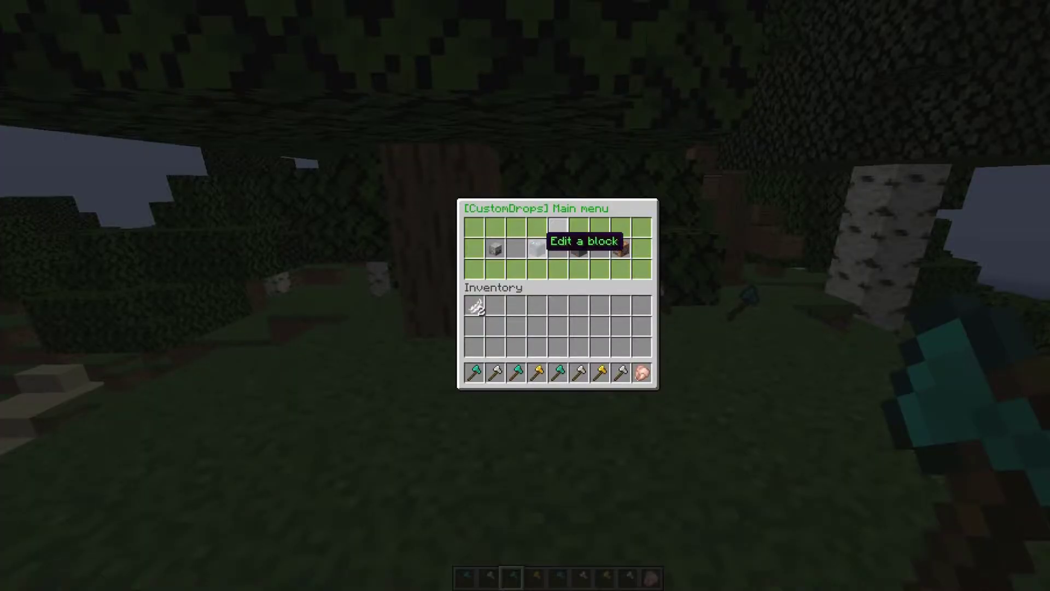
pyautogui.click(539, 249)
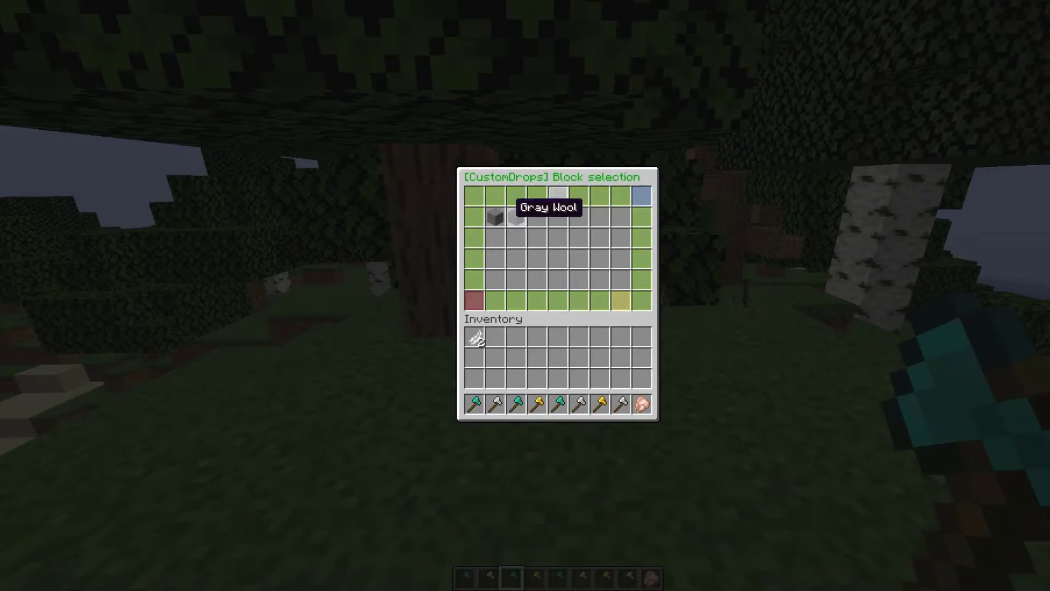
pyautogui.press('Escape')
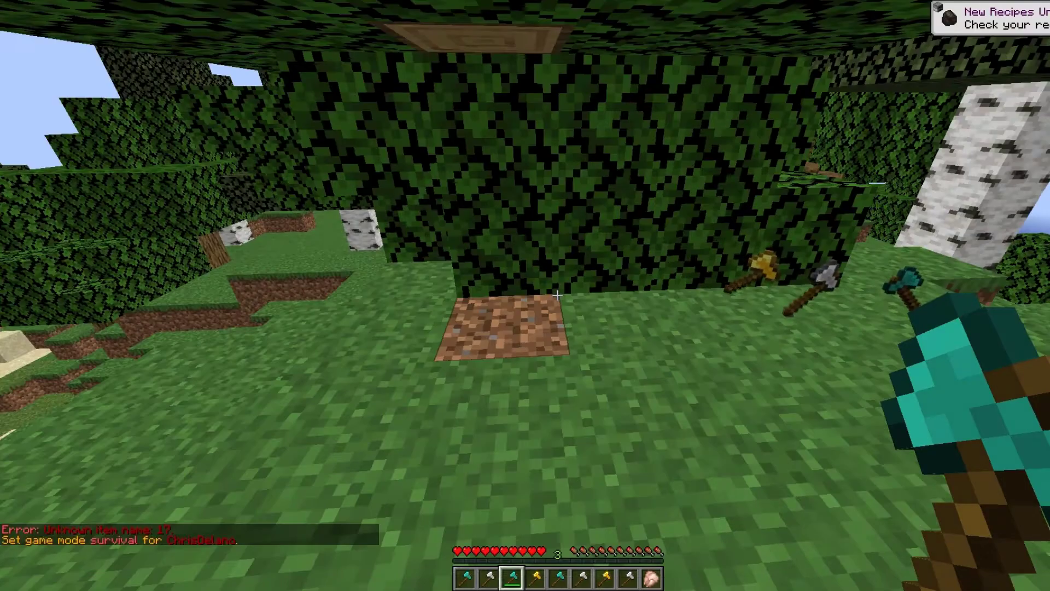
# Add the oak log to the CustomDrops block selection and open it for editing
pyautogui.press('t')
pyautogui.press('Up')
pyautogui.press('Return')
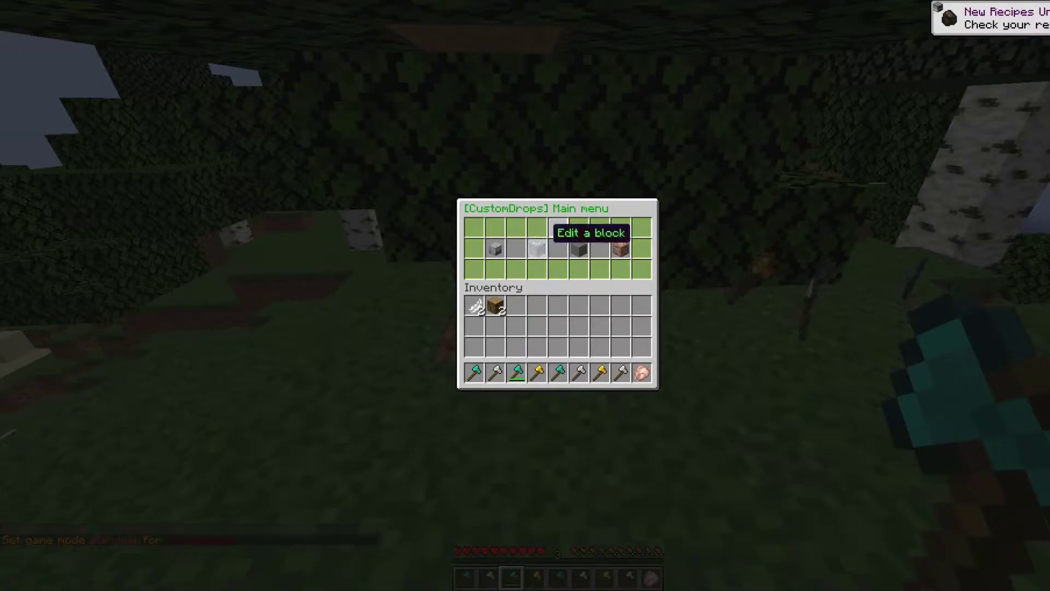
pyautogui.click(553, 233)
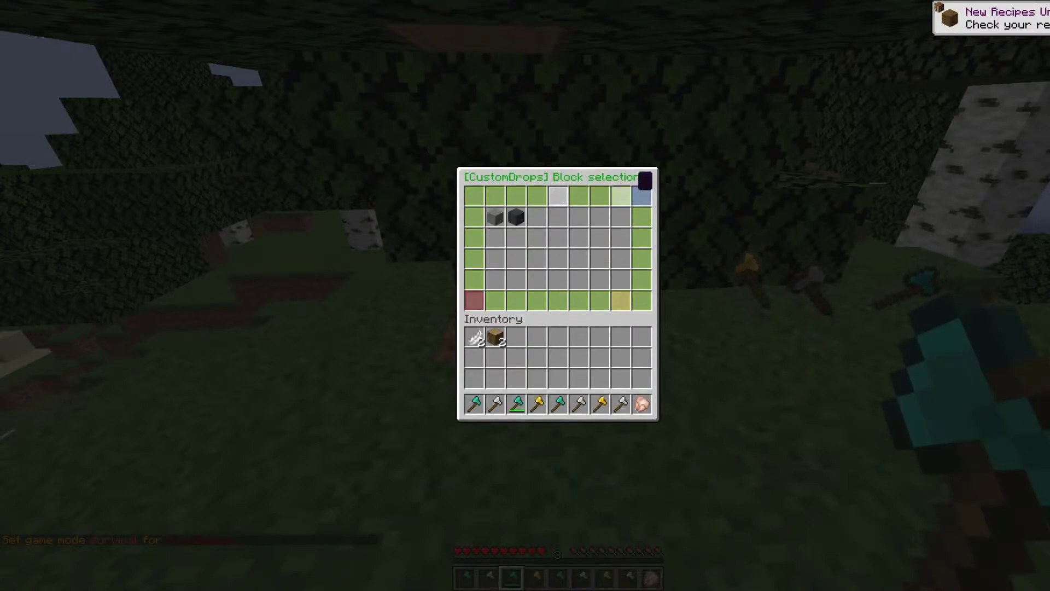
pyautogui.click(642, 196)
pyautogui.click(496, 238)
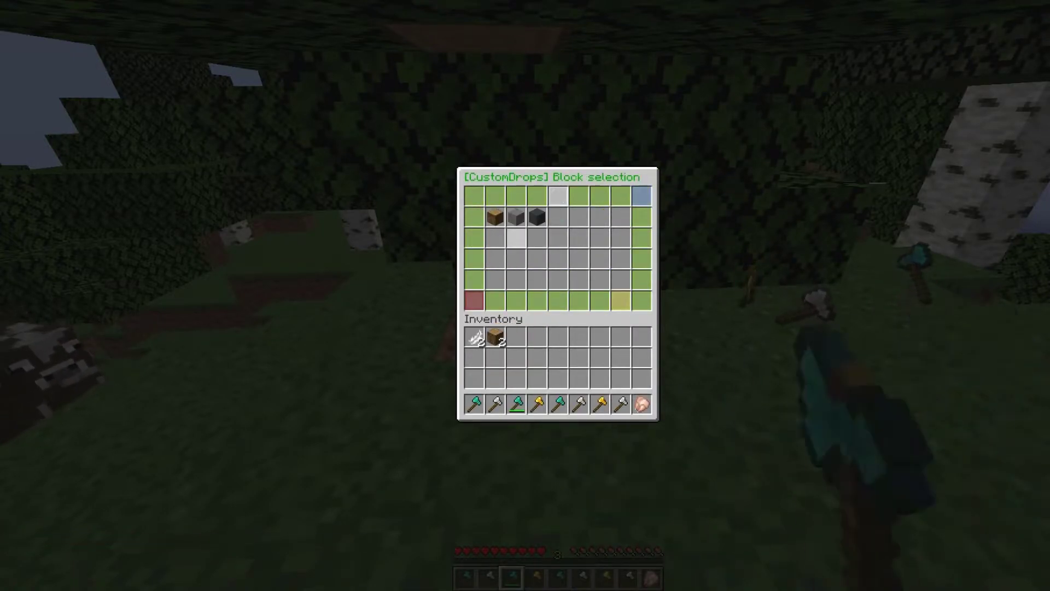
pyautogui.click(495, 218)
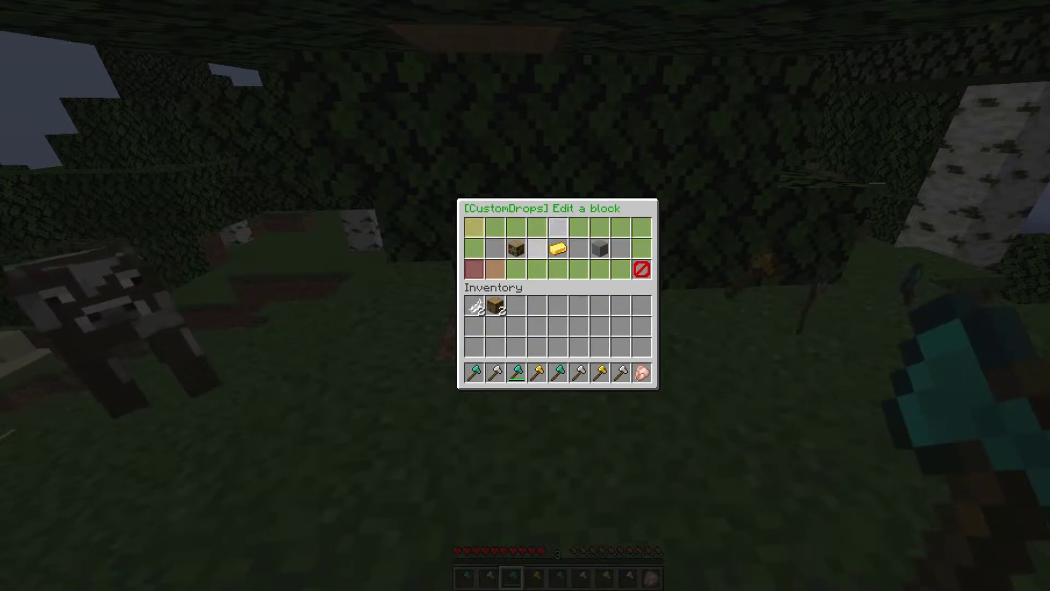
# Disable the oak log's vanilla drops in all three listed worlds
pyautogui.click(516, 248)
pyautogui.click(498, 217)
pyautogui.click(517, 216)
pyautogui.click(537, 217)
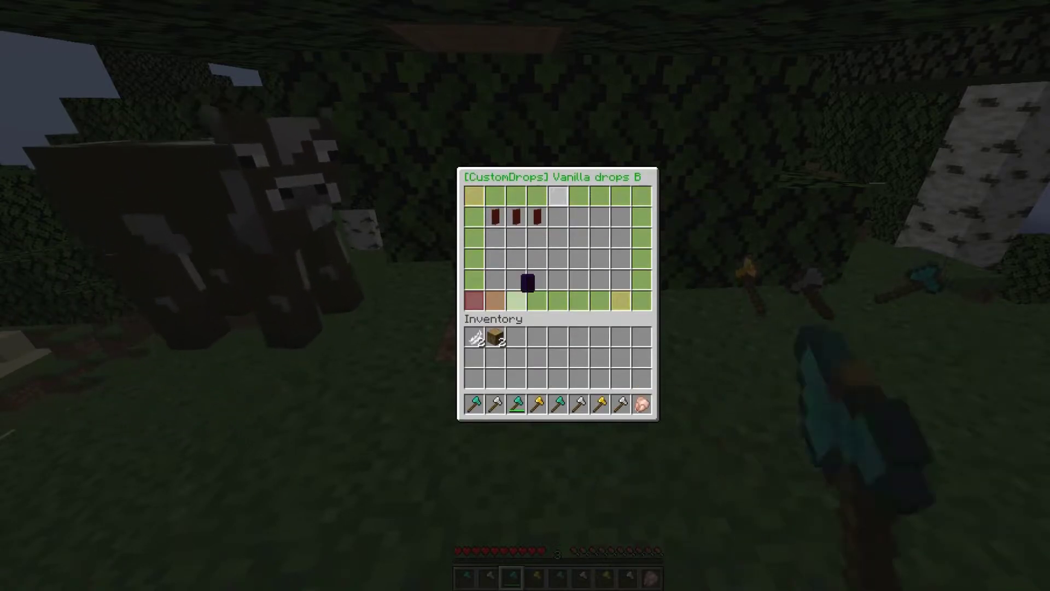
# Add Raw Chicken as a custom drop for the oak log and open its drop settings
pyautogui.click(495, 301)
pyautogui.click(558, 249)
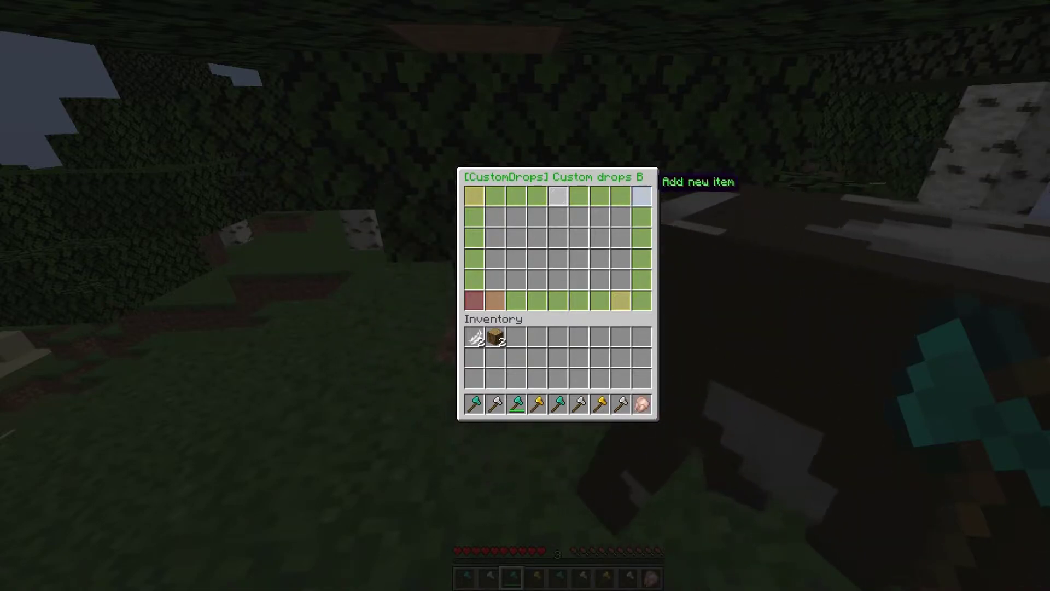
pyautogui.click(644, 192)
pyautogui.click(643, 216)
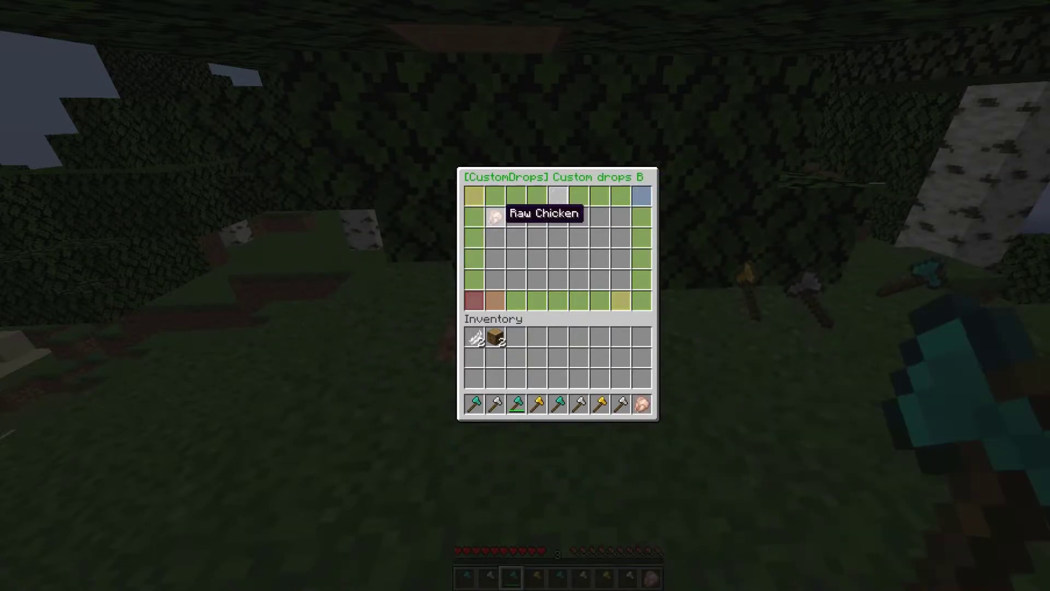
pyautogui.click(499, 215)
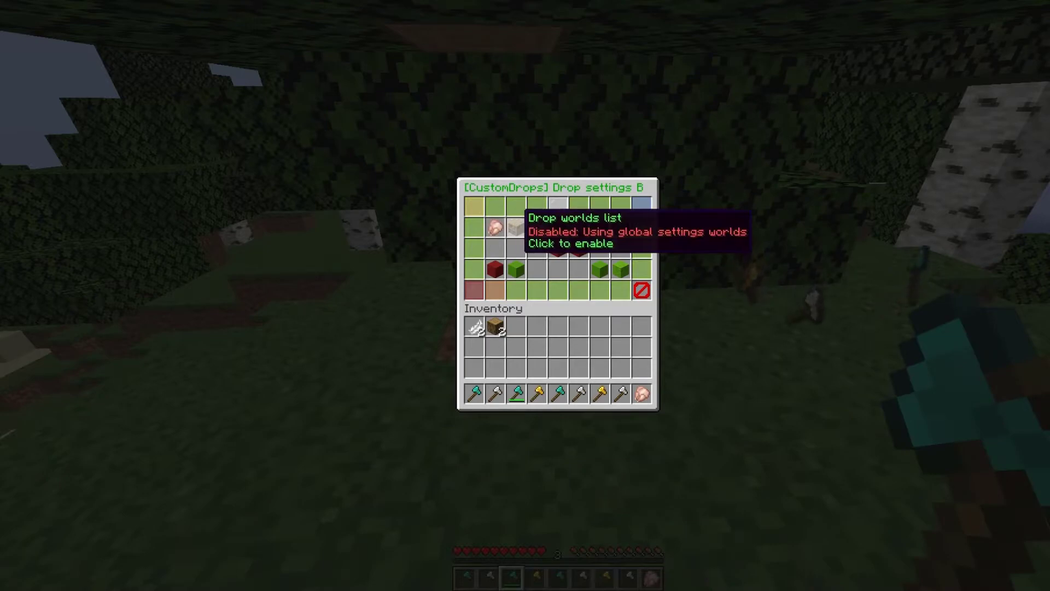
# Raise the raw chicken's drop chance to the maximum in 10% increments
pyautogui.click(579, 248)
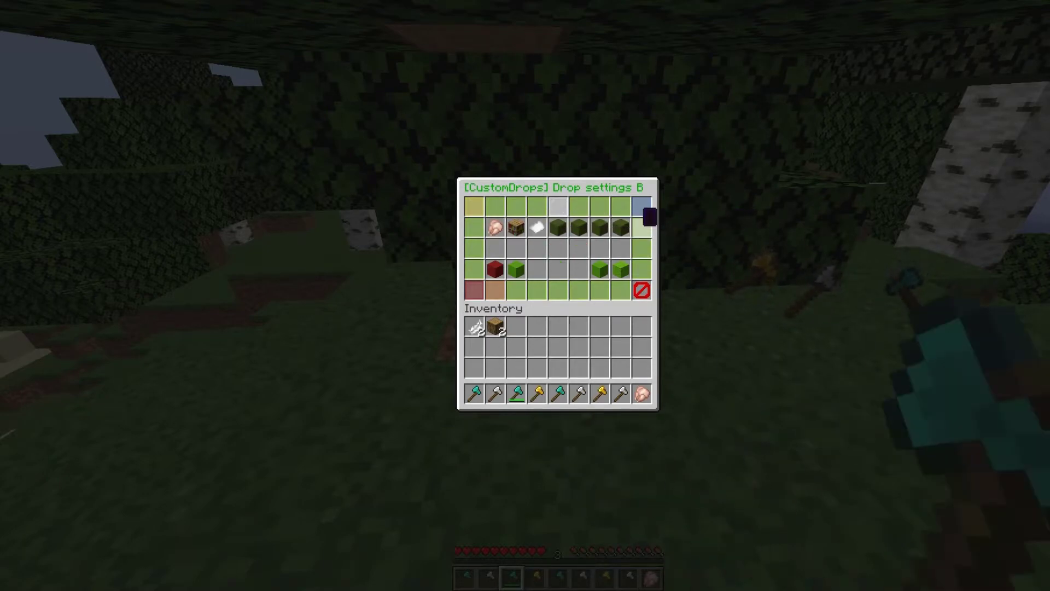
pyautogui.click(623, 226)
pyautogui.click(622, 226)
pyautogui.click(623, 225)
pyautogui.click(623, 226)
pyautogui.click(623, 226)
pyautogui.click(622, 226)
pyautogui.click(622, 226)
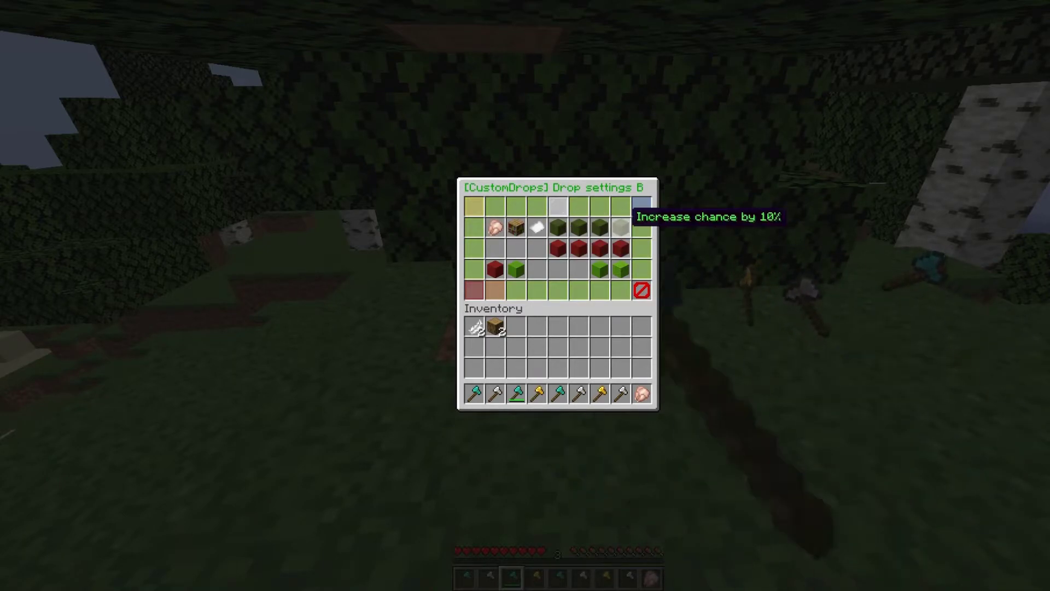
pyautogui.click(622, 226)
pyautogui.click(623, 226)
pyautogui.click(620, 226)
pyautogui.click(621, 226)
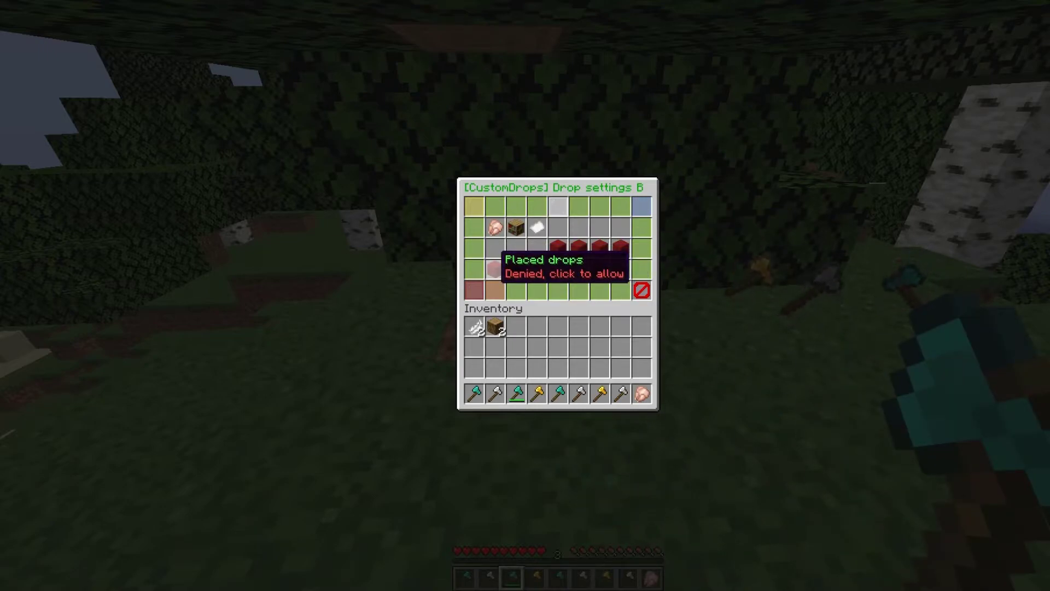
# Allow placed drops for the raw chicken, set its drop color to Red, and close the CustomDrops menu
pyautogui.click(494, 268)
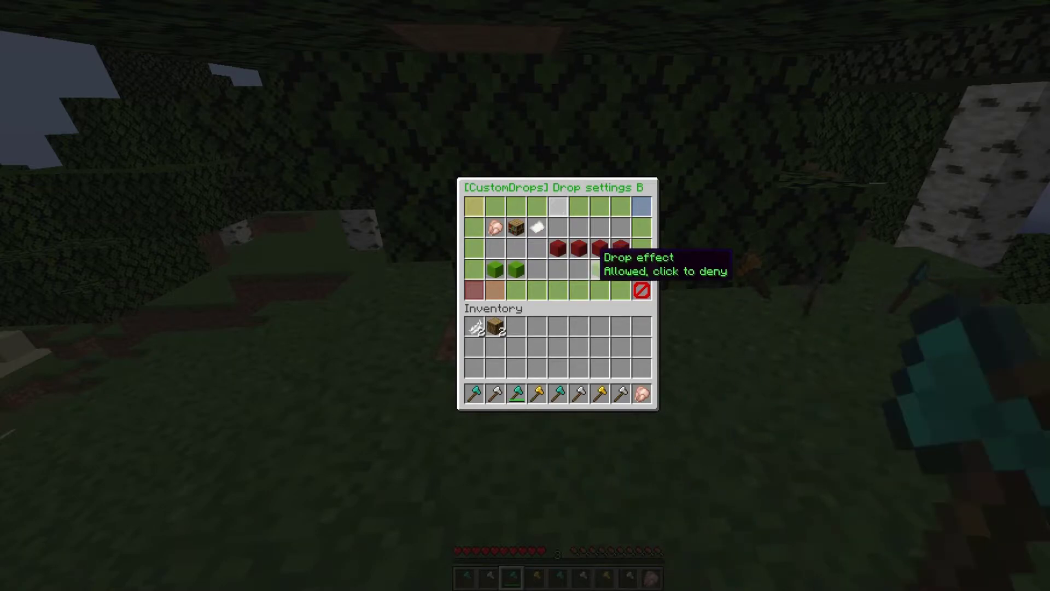
pyautogui.click(622, 270)
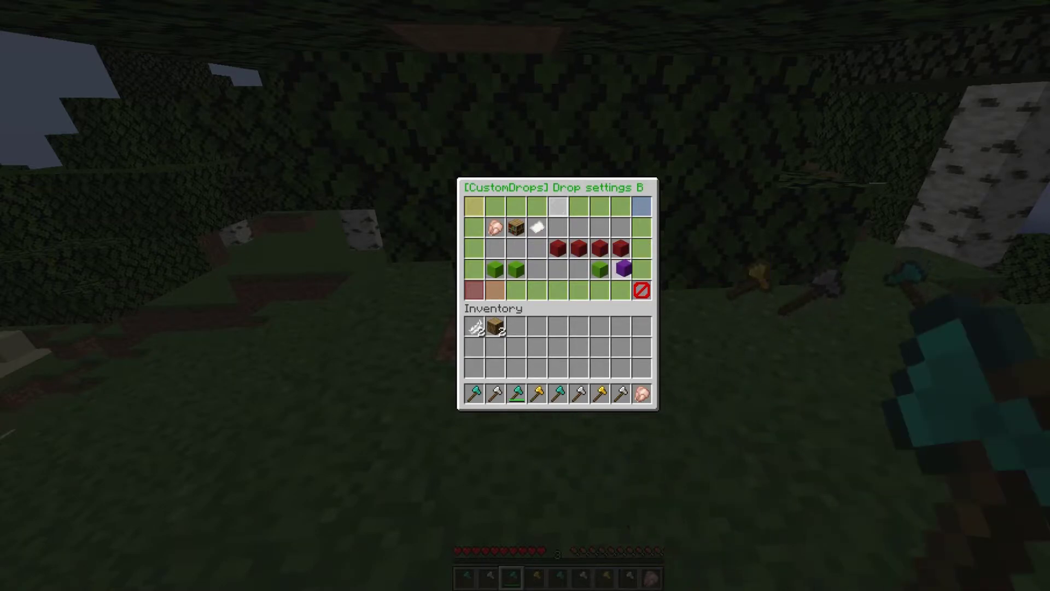
pyautogui.click(623, 270)
pyautogui.click(623, 269)
pyautogui.click(623, 269)
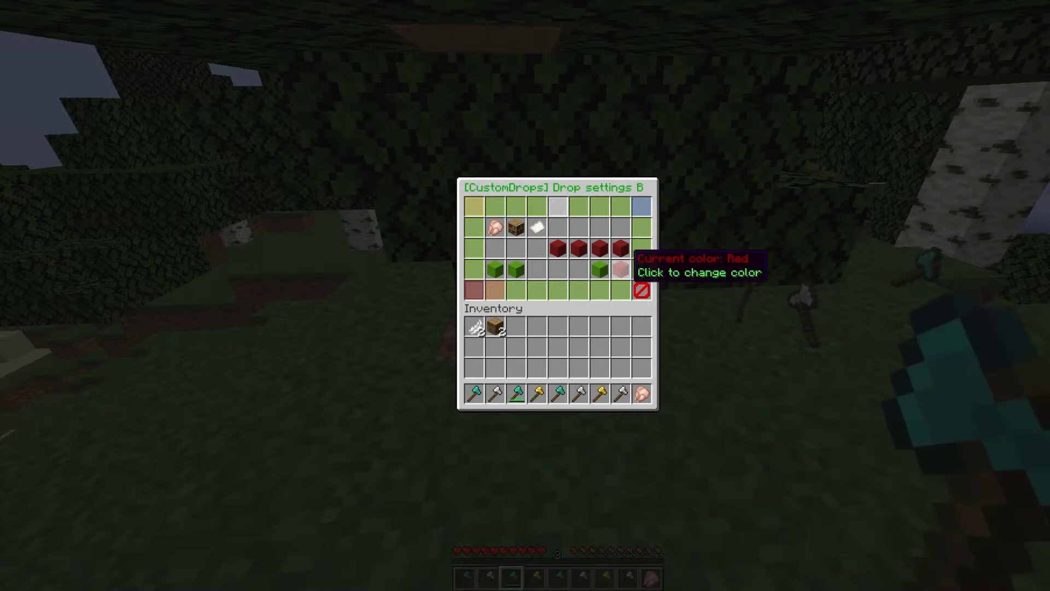
pyautogui.click(496, 287)
pyautogui.press('Escape')
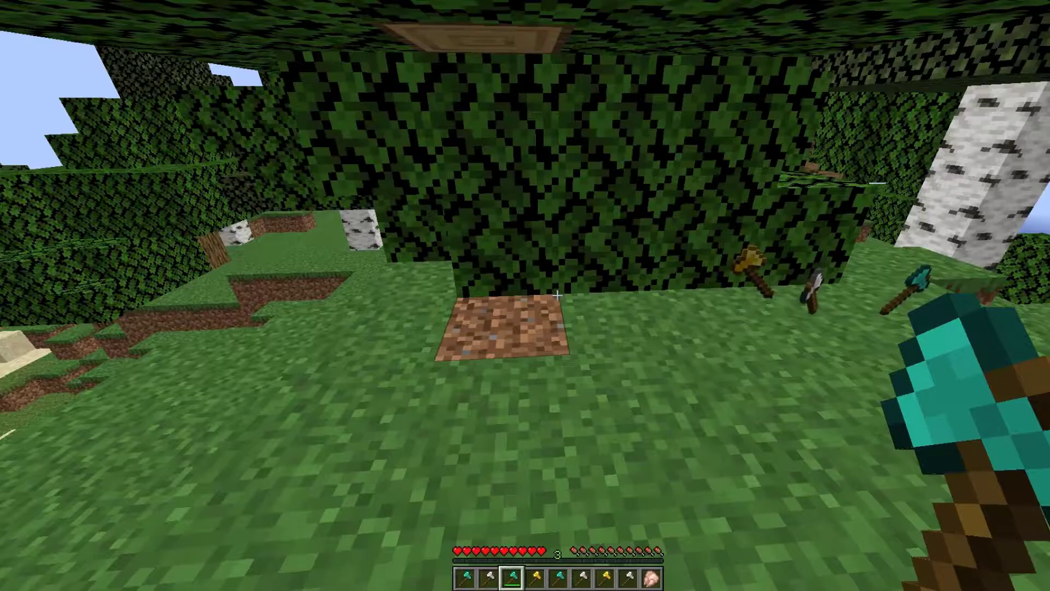
# Swap the hotbar's golden axe in the fourth slot for the oak logs and place two logs under the tree trunk
pyautogui.scroll(5, 557, 296)
pyautogui.press('e')
pyautogui.keyDown('shift'); pyautogui.click(538, 372); pyautogui.keyUp('shift')
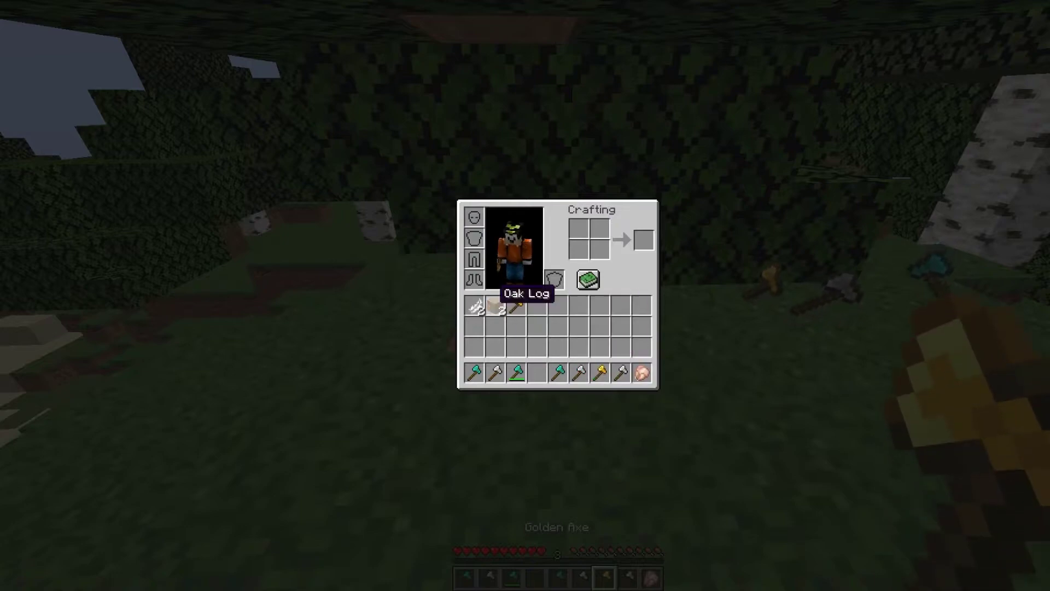
pyautogui.keyDown('shift'); pyautogui.click(490, 303); pyautogui.keyUp('shift')
pyautogui.press('e')
pyautogui.scroll(3, 558, 295)
pyautogui.rightClick(557, 296)
pyautogui.rightClick(557, 296)
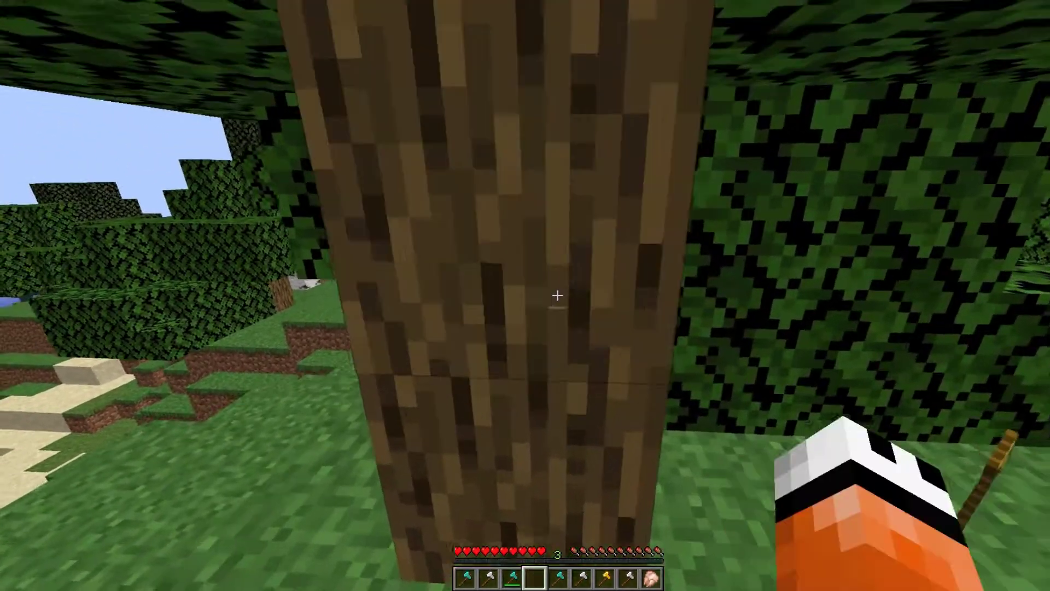
# Chop the placed and natural oak logs of the tree with the diamond axe to test the raw chicken drop
pyautogui.press('s')
pyautogui.scroll(3, 557, 296)
pyautogui.click(558, 295)
pyautogui.press('s')
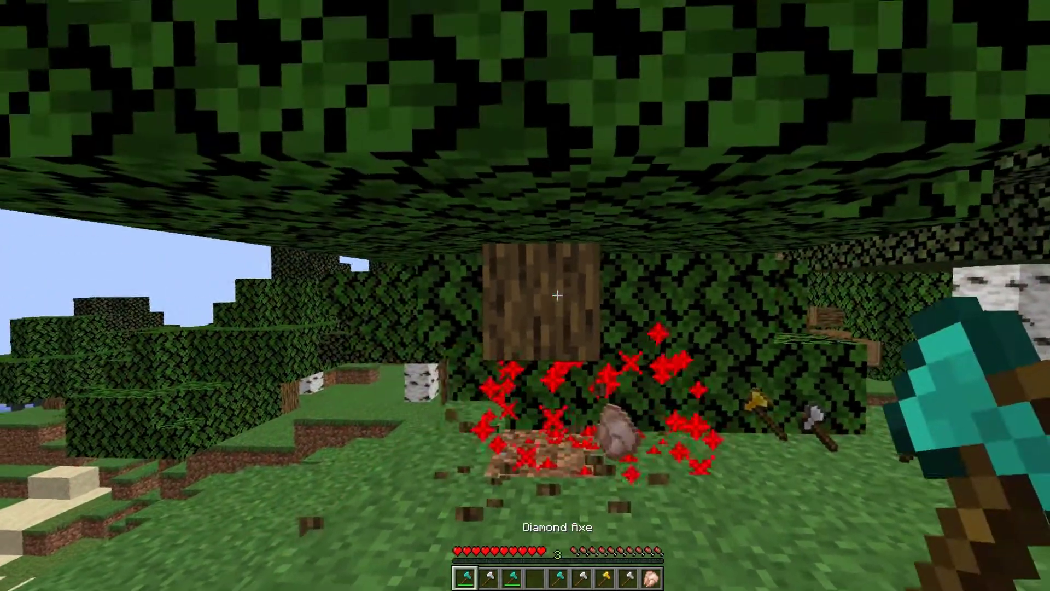
pyautogui.click(557, 296)
pyautogui.press('w')
pyautogui.click(557, 296)
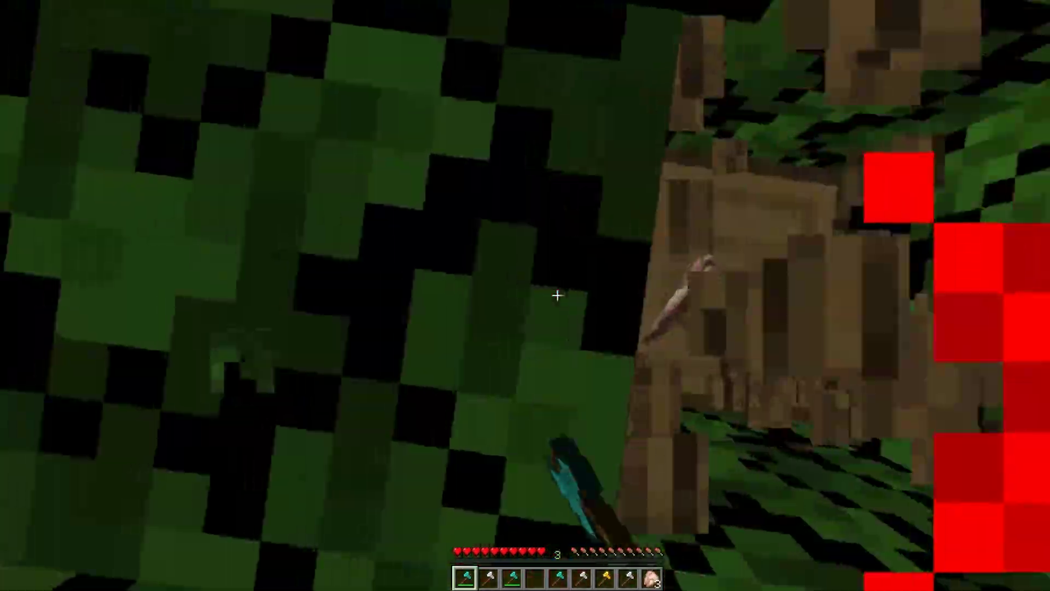
pyautogui.click(557, 296)
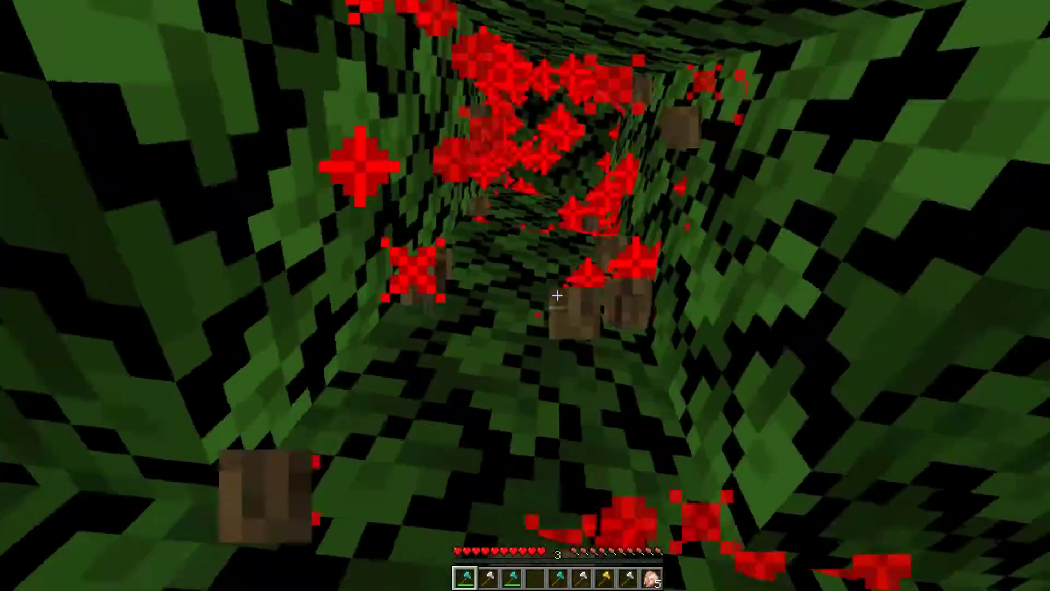
# Chop another oak tree's trunk with the diamond axe to test its custom drop again
pyautogui.press('t')
pyautogui.press('Return')
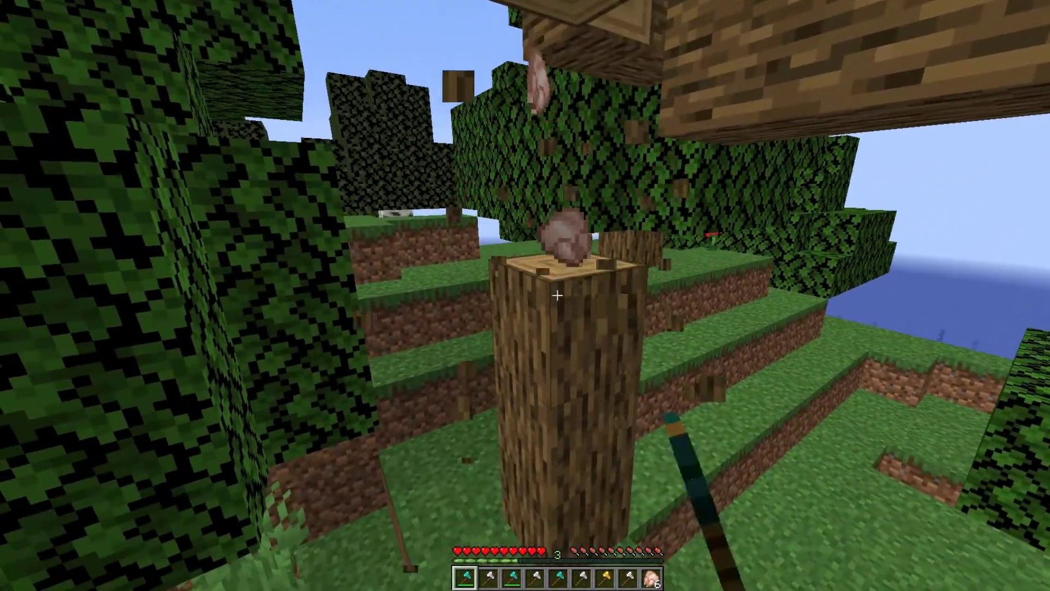
pyautogui.click(557, 294)
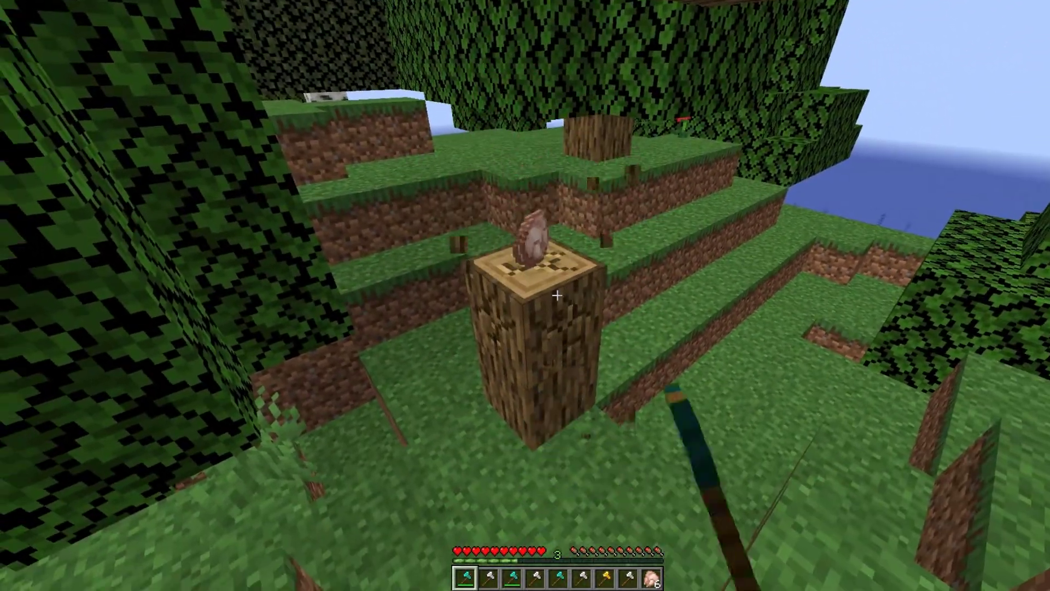
pyautogui.click(557, 295)
pyautogui.click(558, 295)
pyautogui.press('w')
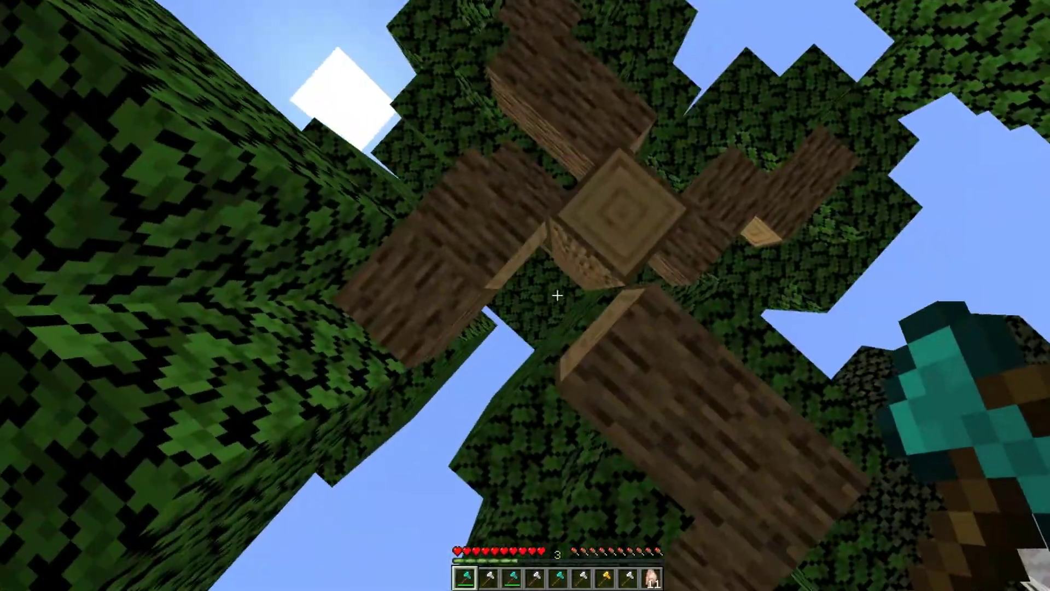
pyautogui.click(558, 295)
pyautogui.press('w')
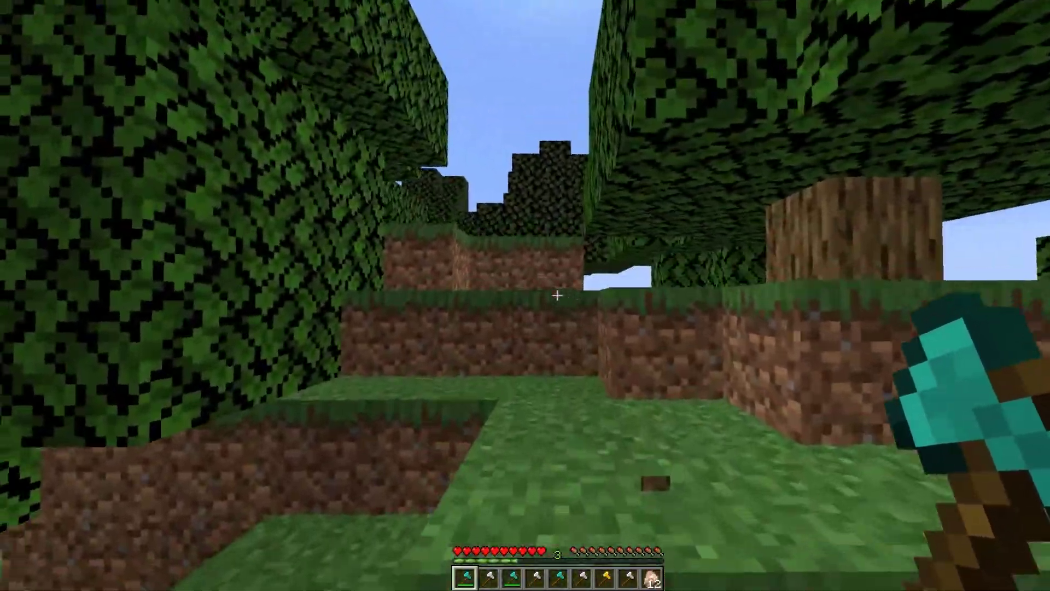
pyautogui.press('space')
pyautogui.press('w')
pyautogui.press('space')
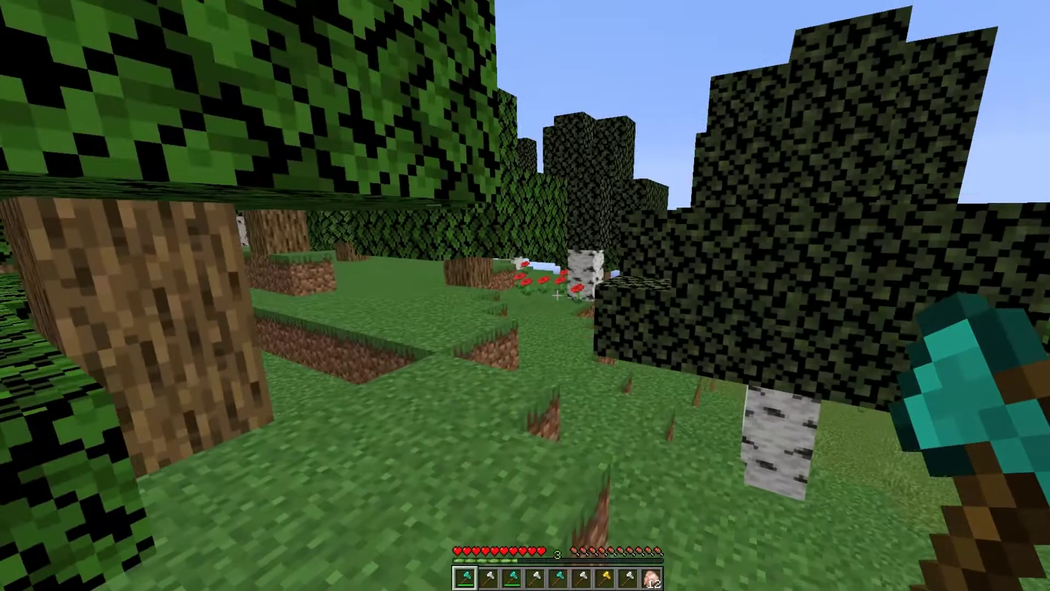
pyautogui.press('w')
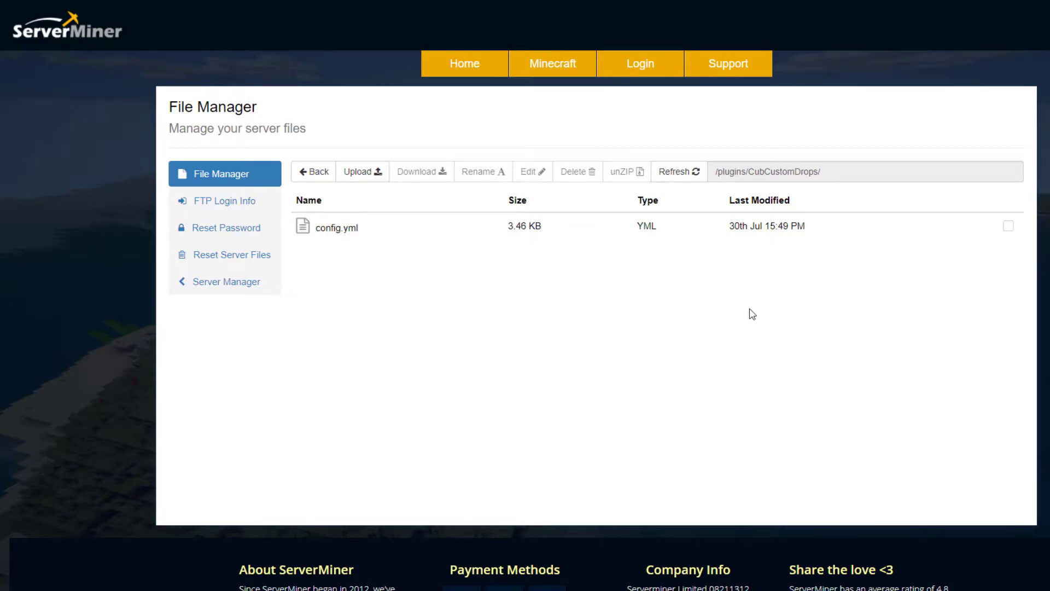
# Switch to the ServerMiner file manager, open config.yml in /plugins/CubCustomDrops/, and examine its mob, block and global settings
pyautogui.doubleClick(405, 240)
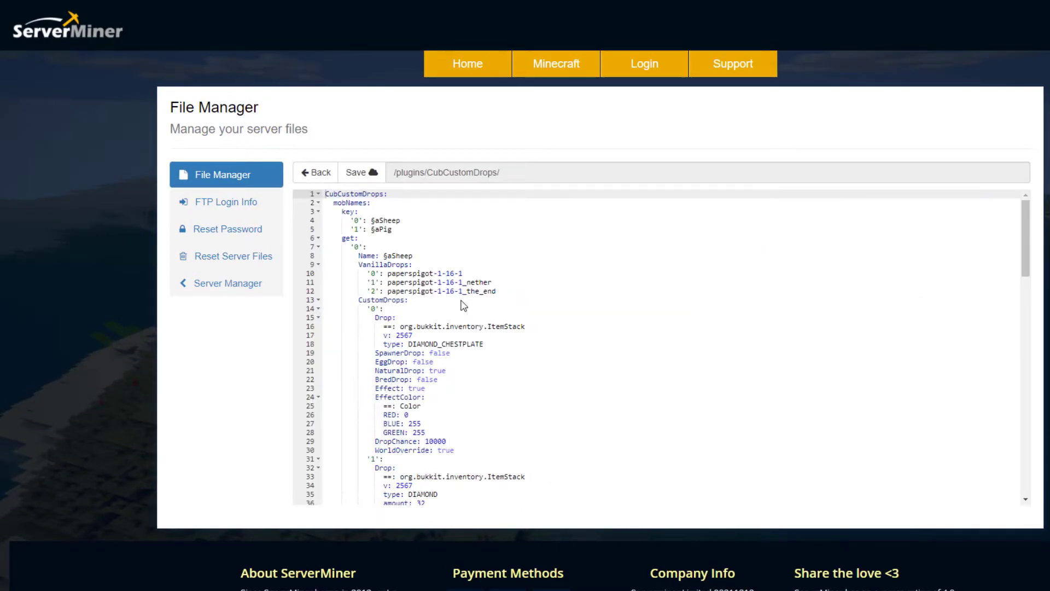
pyautogui.scroll(-2, 463, 300)
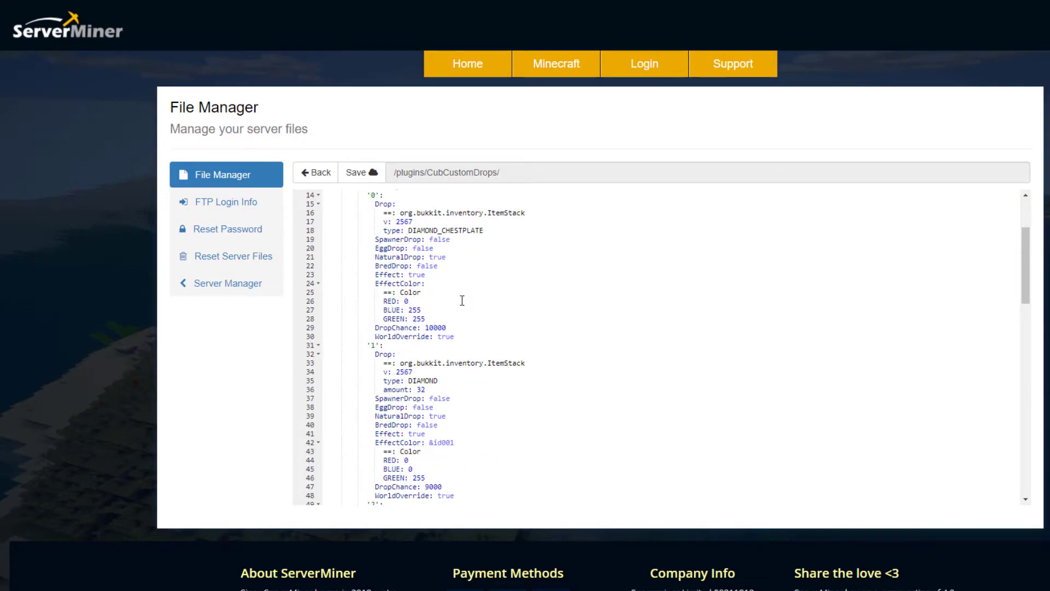
pyautogui.scroll(-3, 463, 300)
pyautogui.scroll(-4, 462, 301)
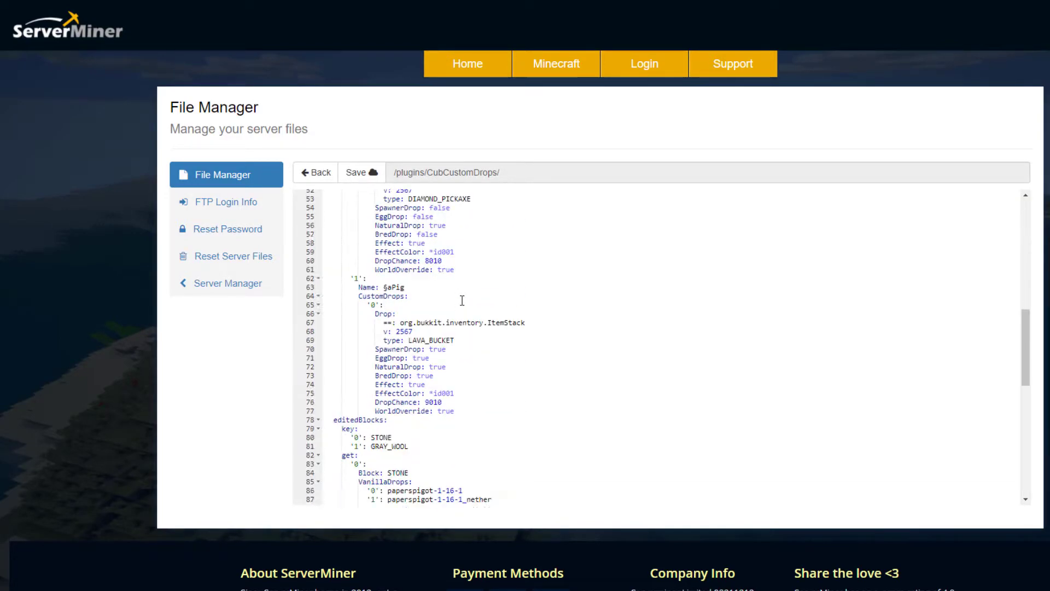
pyautogui.scroll(-4, 462, 301)
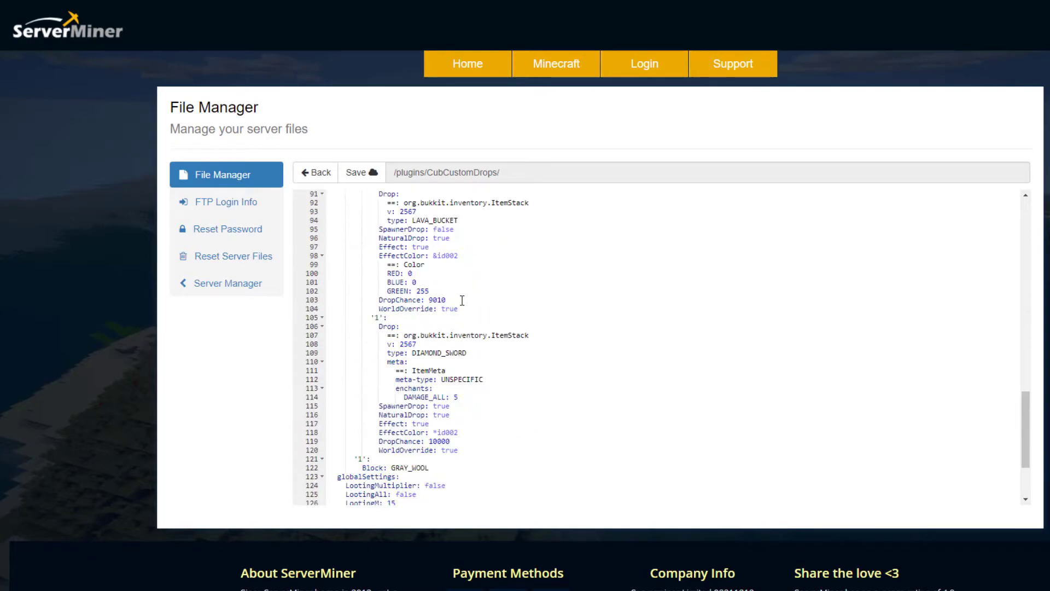
pyautogui.scroll(-5, 462, 300)
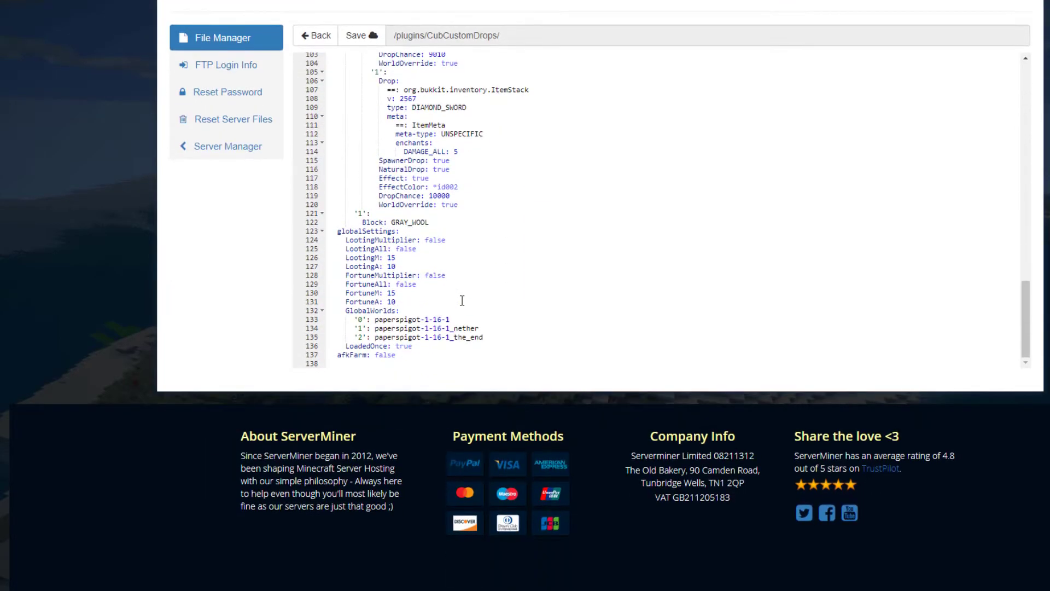
pyautogui.scroll(8, 462, 301)
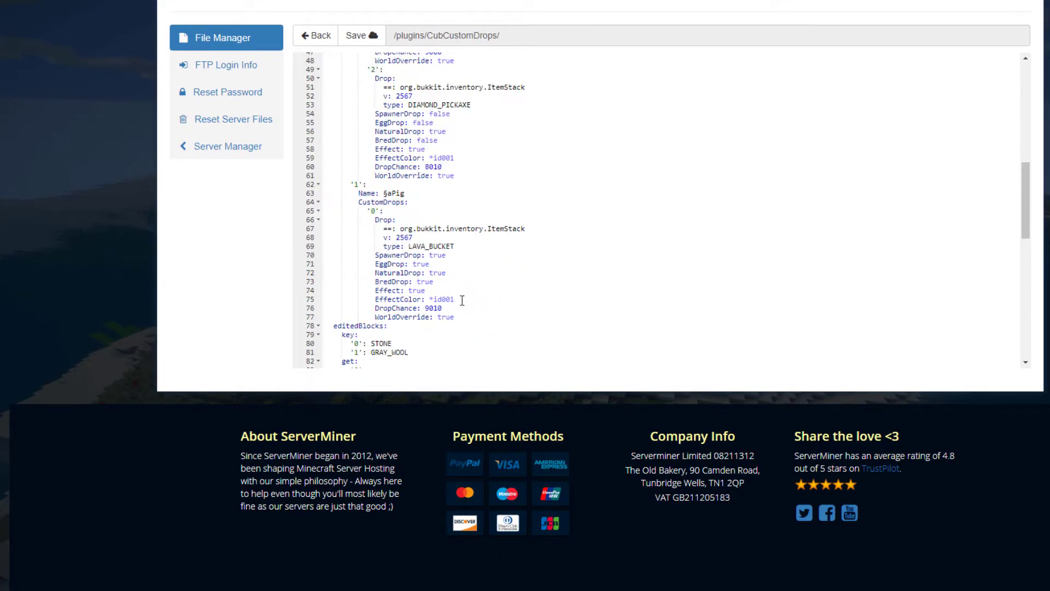
pyautogui.scroll(3, 244, 300)
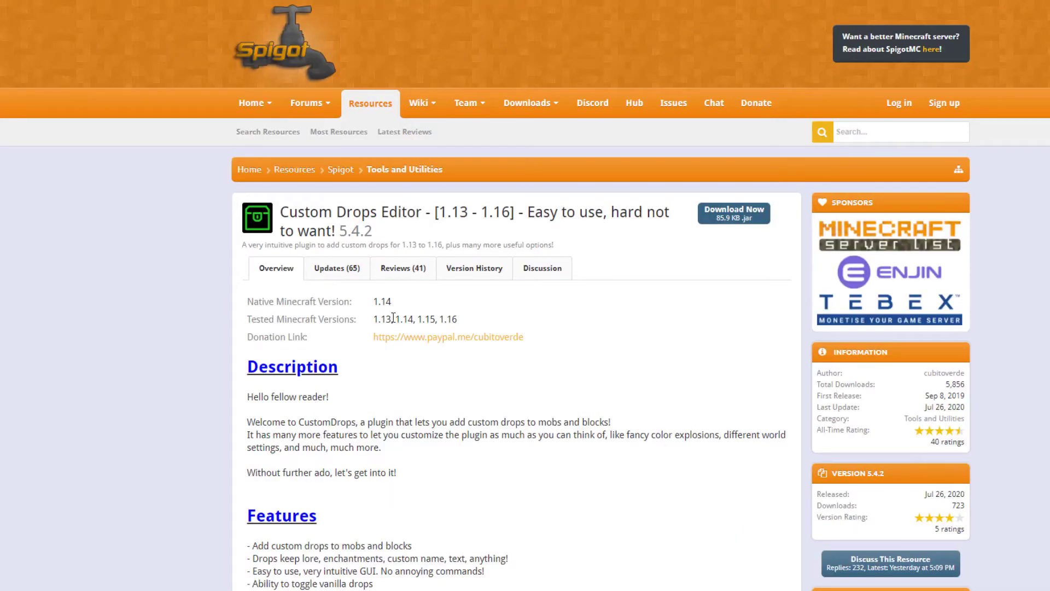
# Switch to the SpigotMC resource page for Custom Drops Editor and look over its overview
pyautogui.scroll(-15, 456, 322)
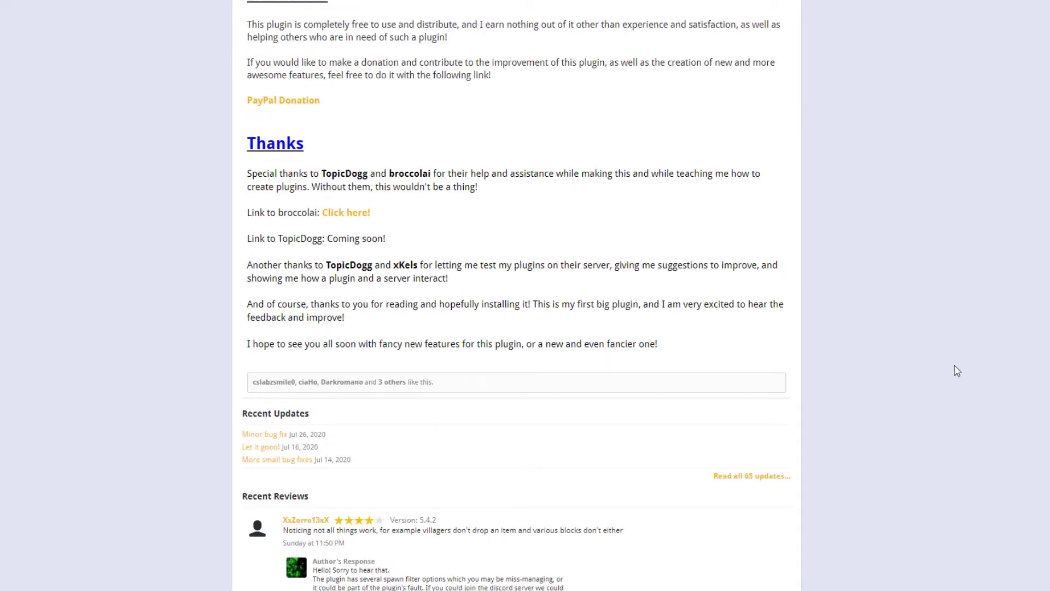
pyautogui.scroll(15, 941, 345)
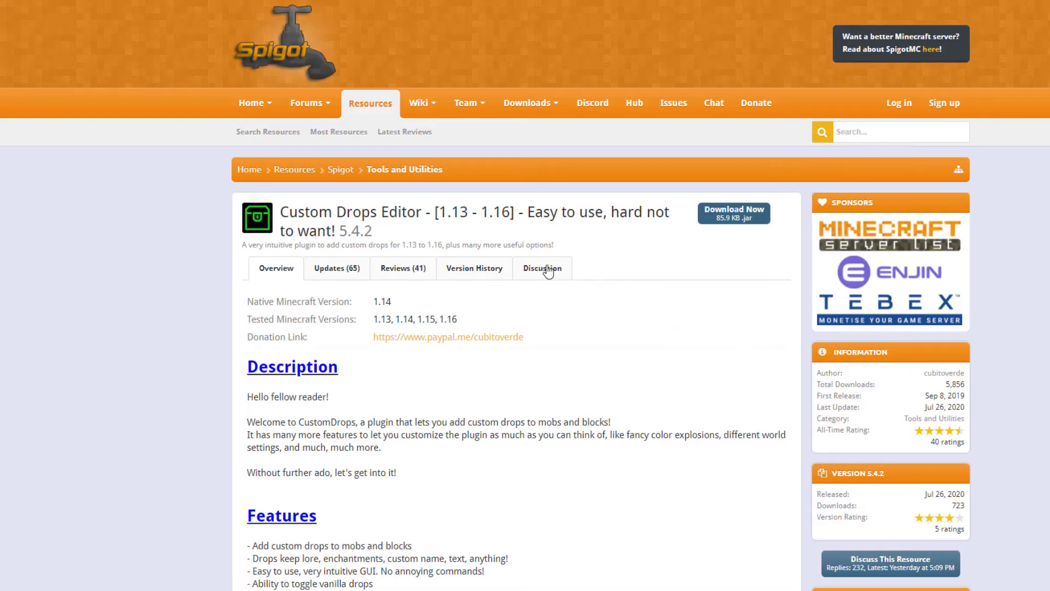